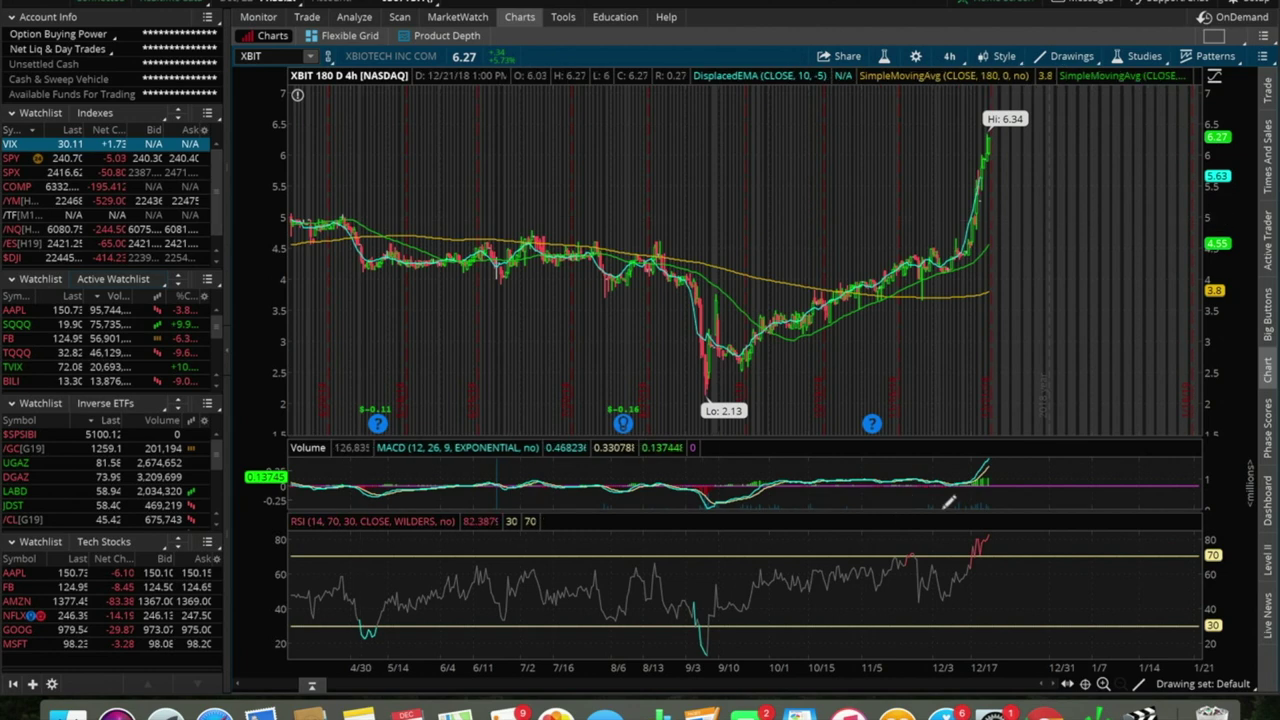
Review the live news for XBIT, and load AAPL from the Tech Stocks watchlist to browse its headlines.
left_click(1268, 606)
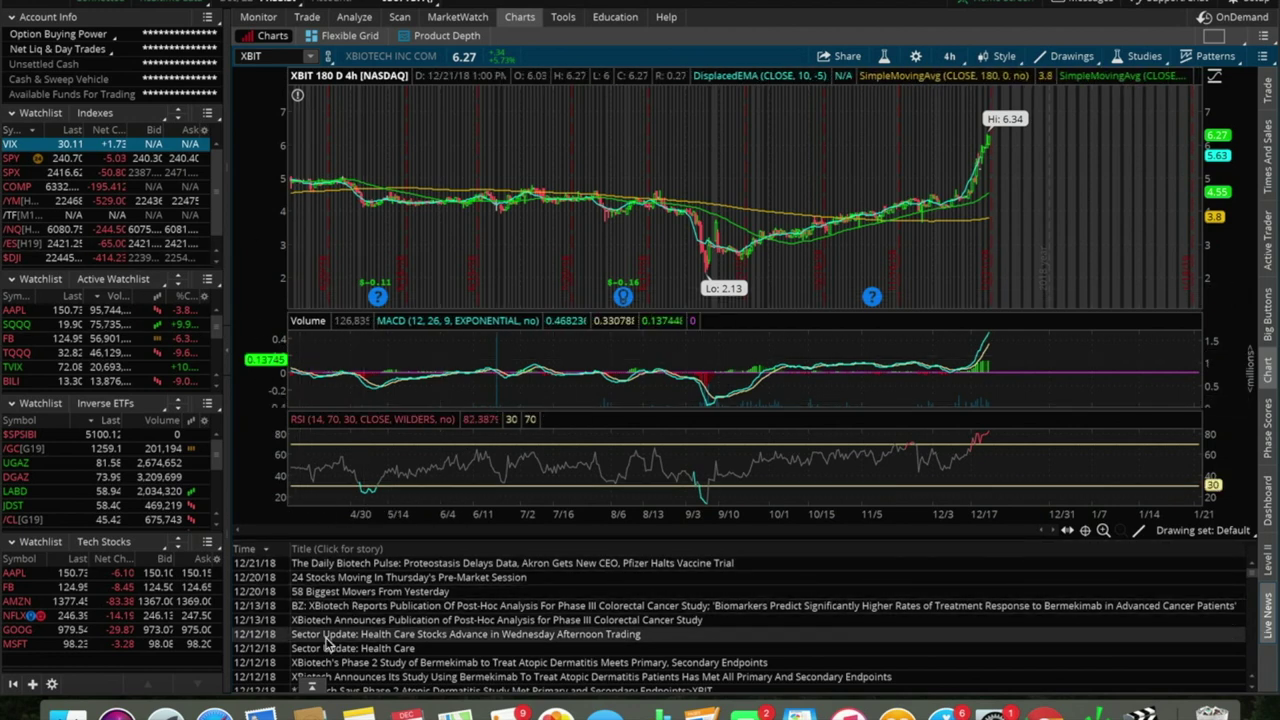
left_click(311, 686)
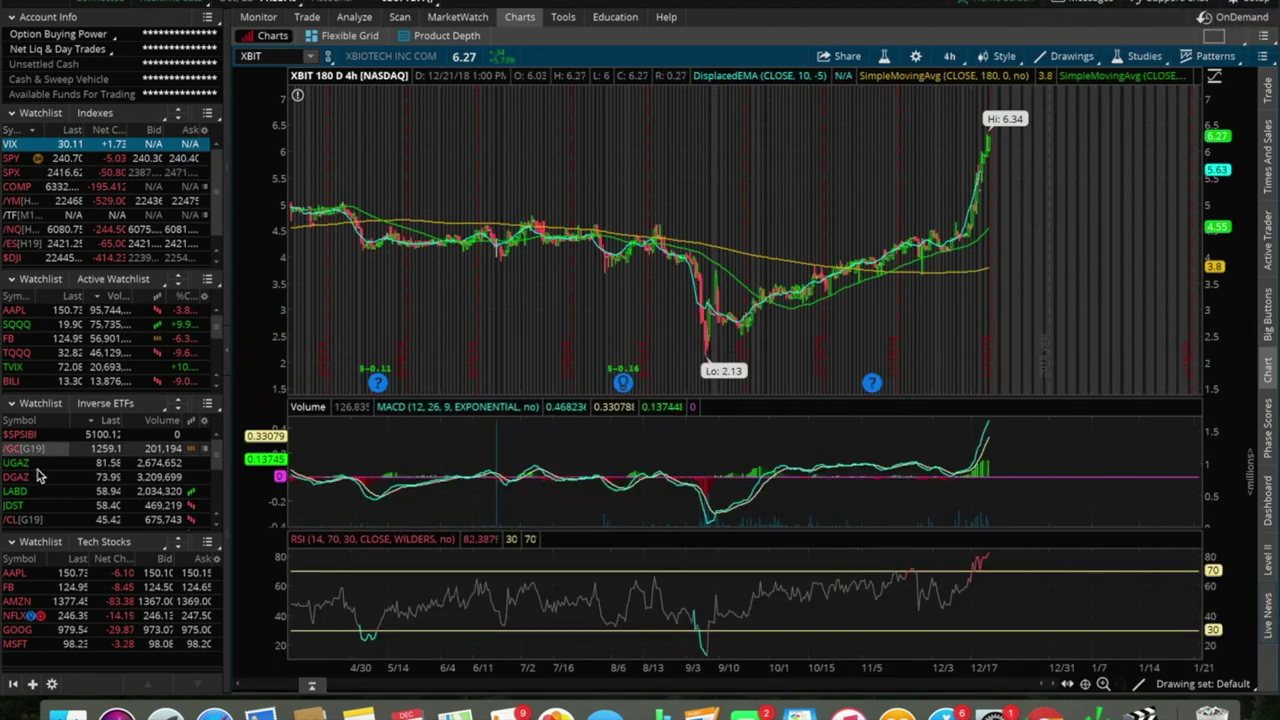
left_click(20, 573)
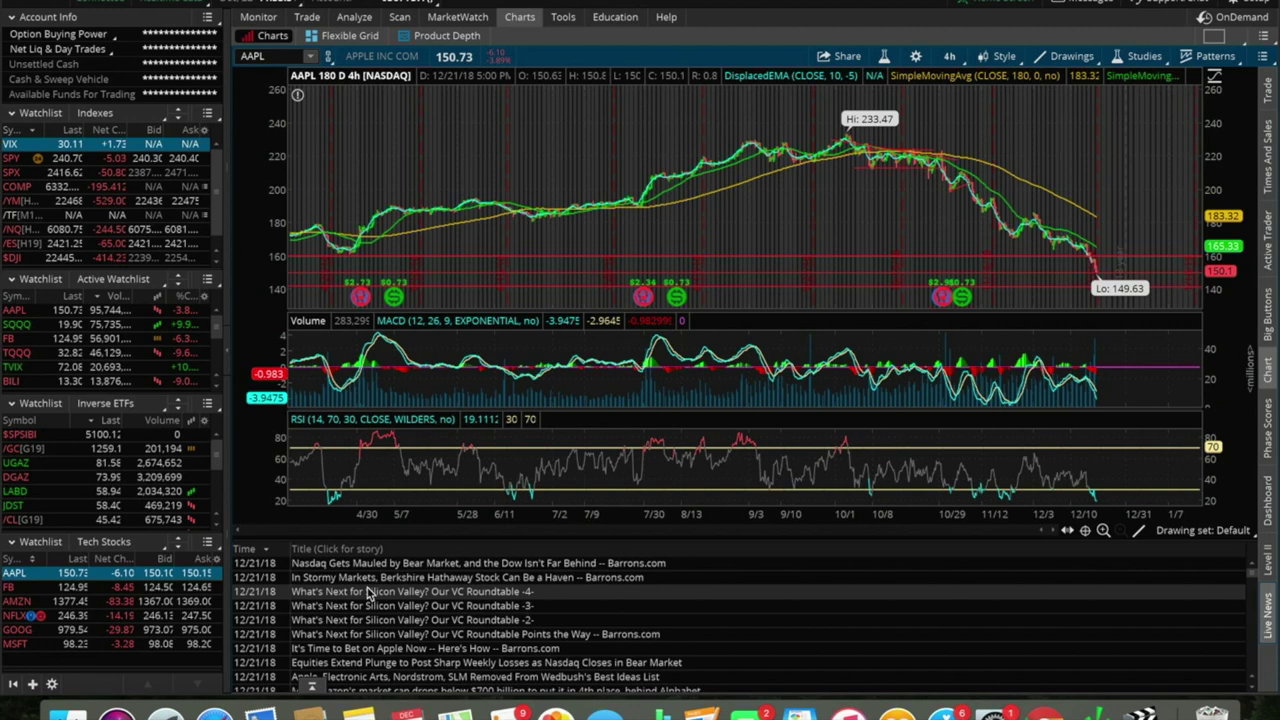
scroll(368, 592, "down", 5)
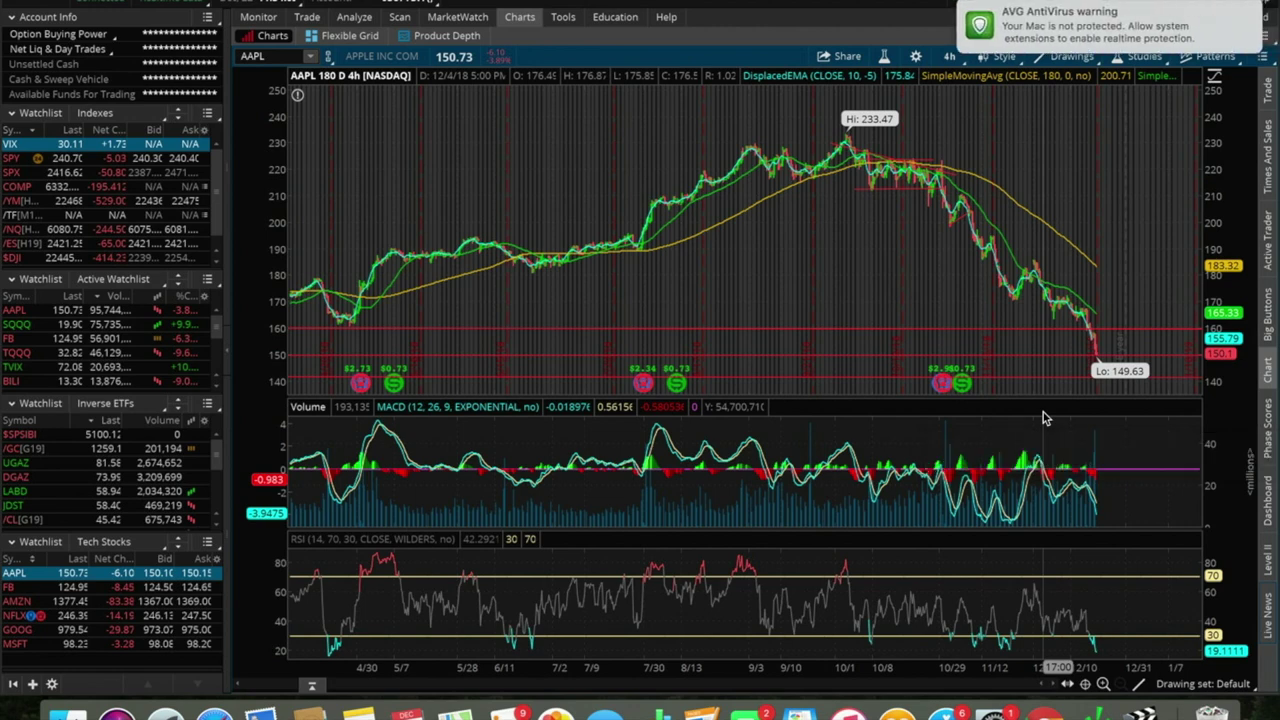
left_click(1063, 38)
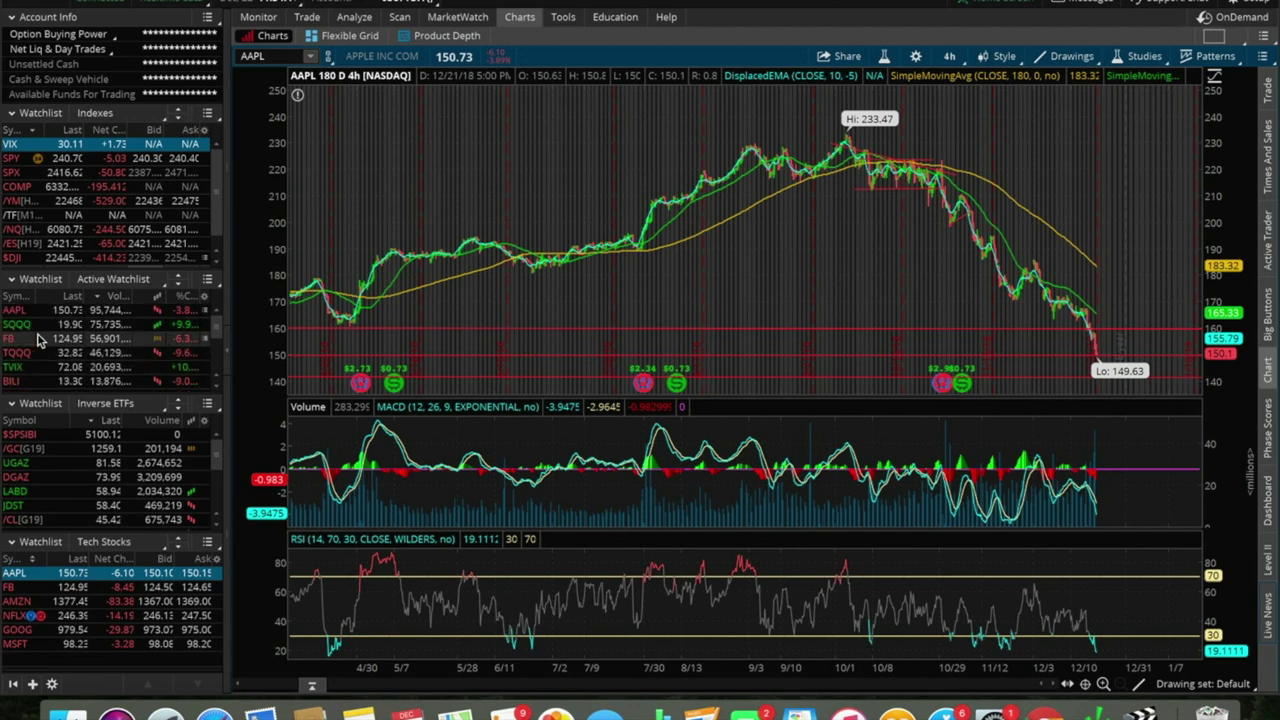
Look through the symbols in the Active Watchlist and the options available for that watchlist.
scroll(38, 340, "down", 5)
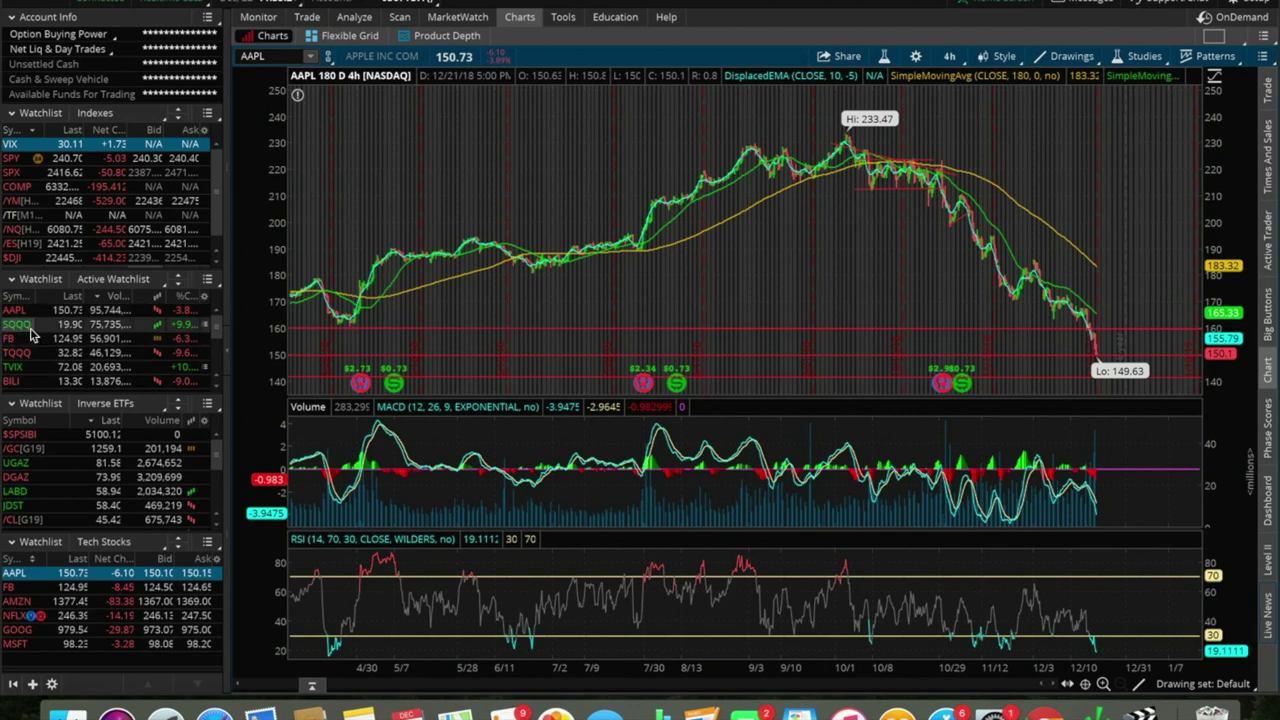
scroll(35, 357, "down", 6)
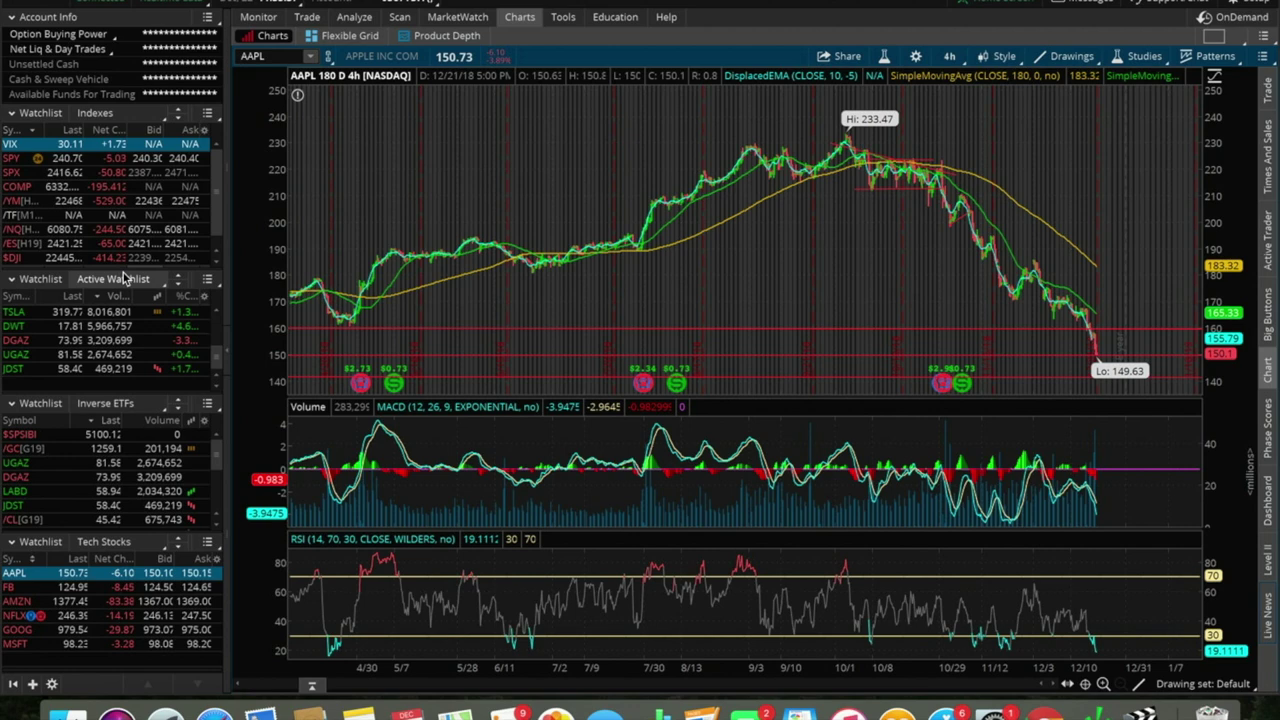
scroll(100, 320, "up", 3)
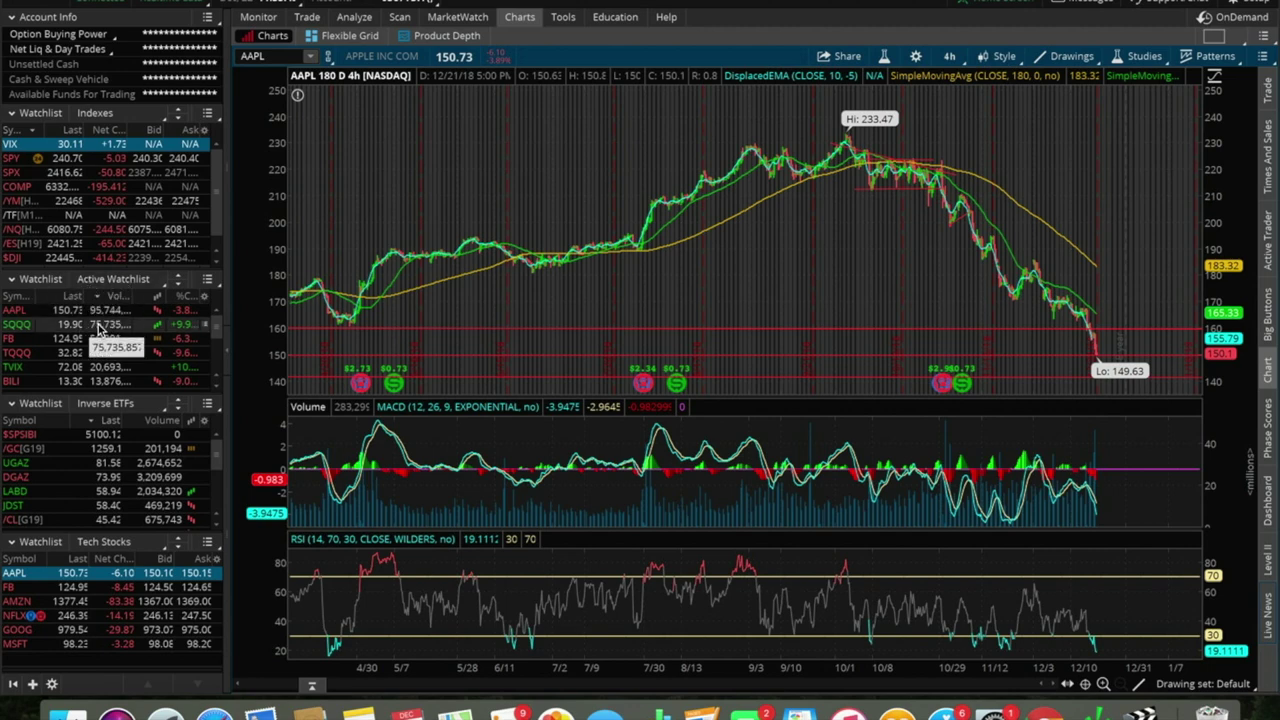
left_click(143, 283)
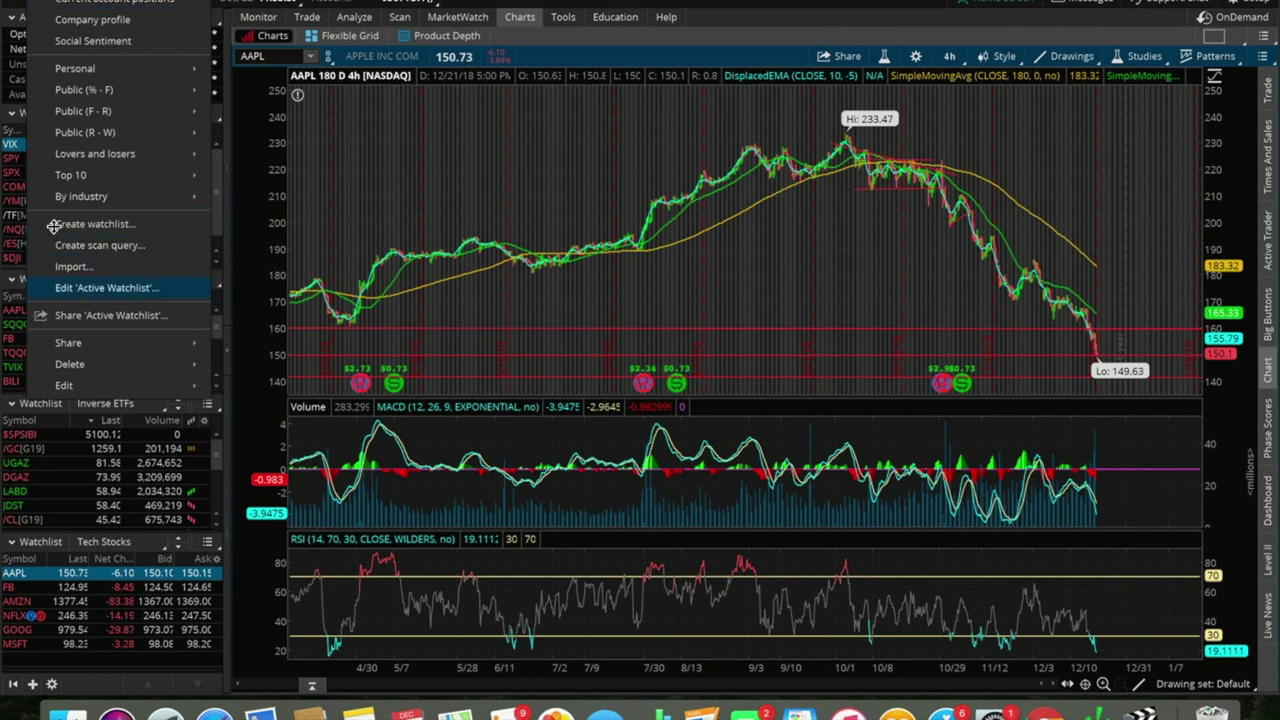
left_click(238, 285)
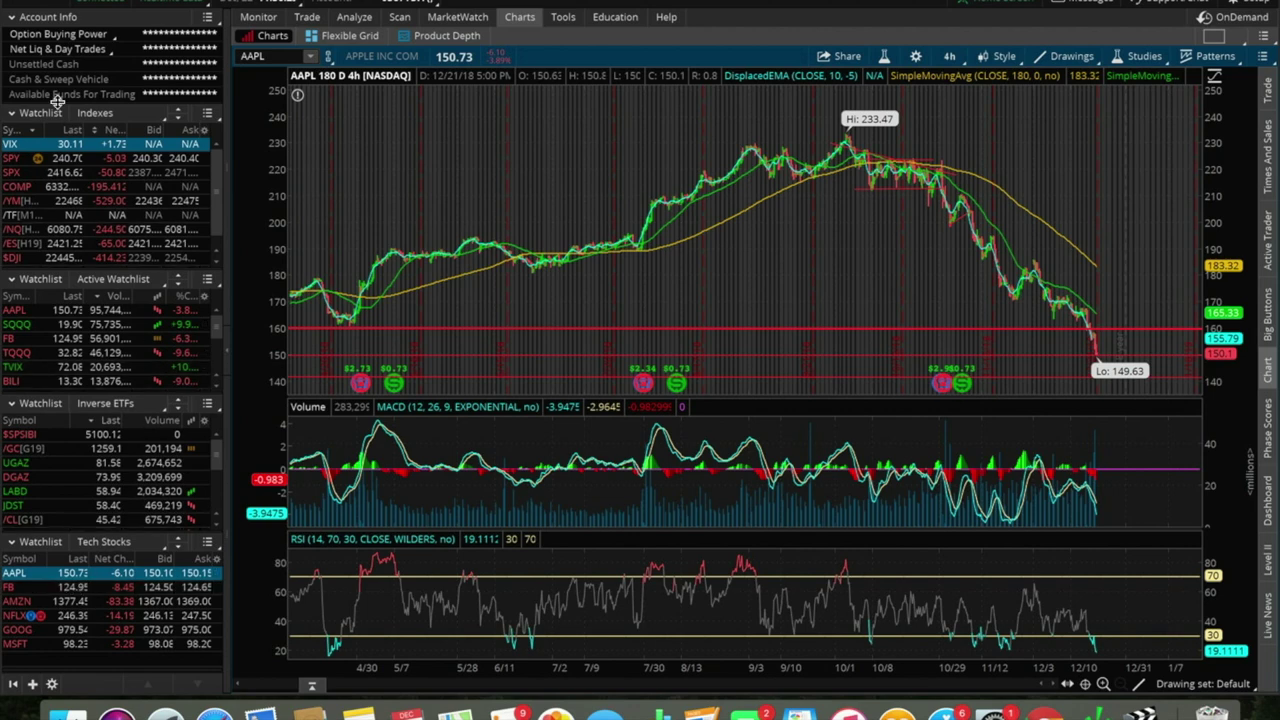
Try to add another Watchlist gadget to the sidebar.
left_click(33, 684)
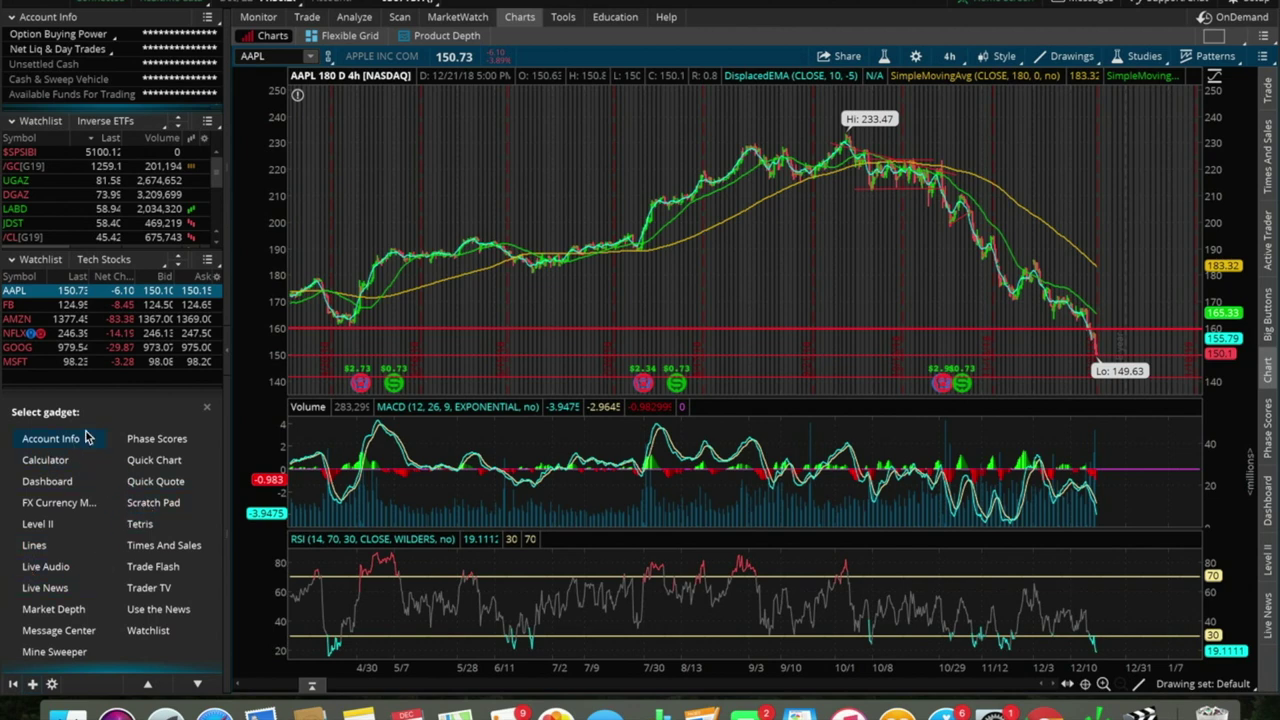
left_click(140, 631)
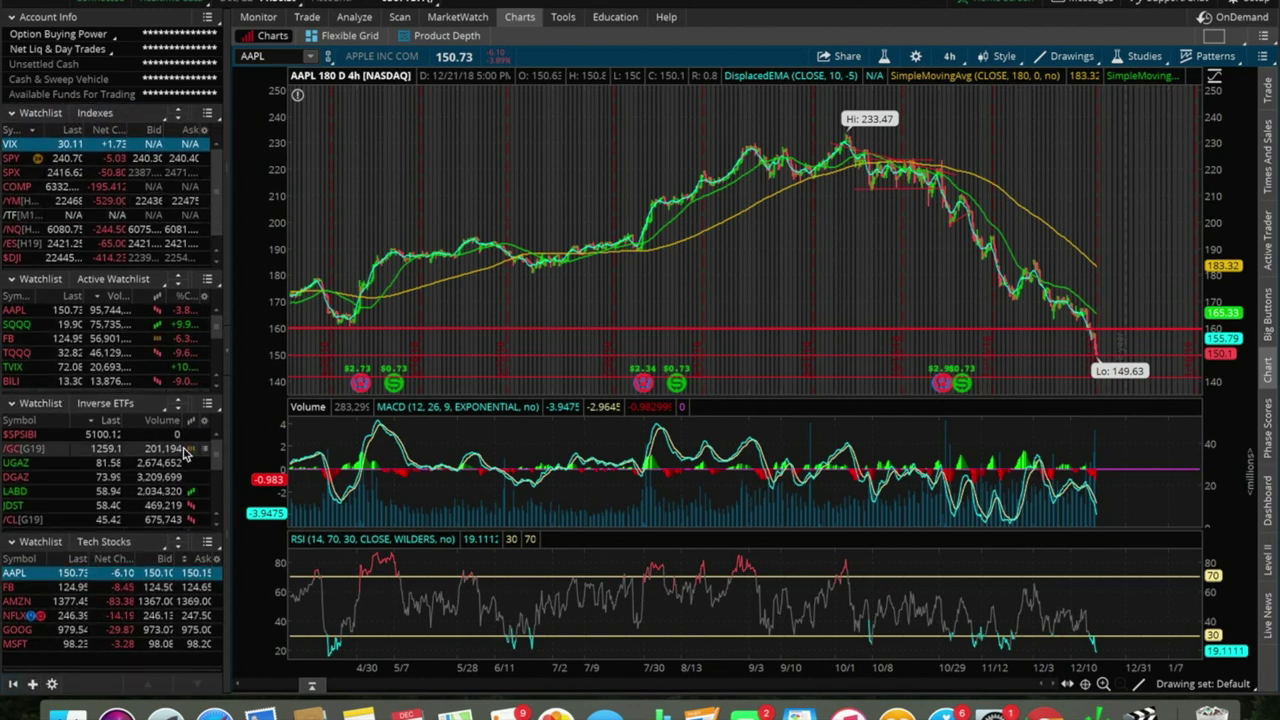
mouse_move(184, 453)
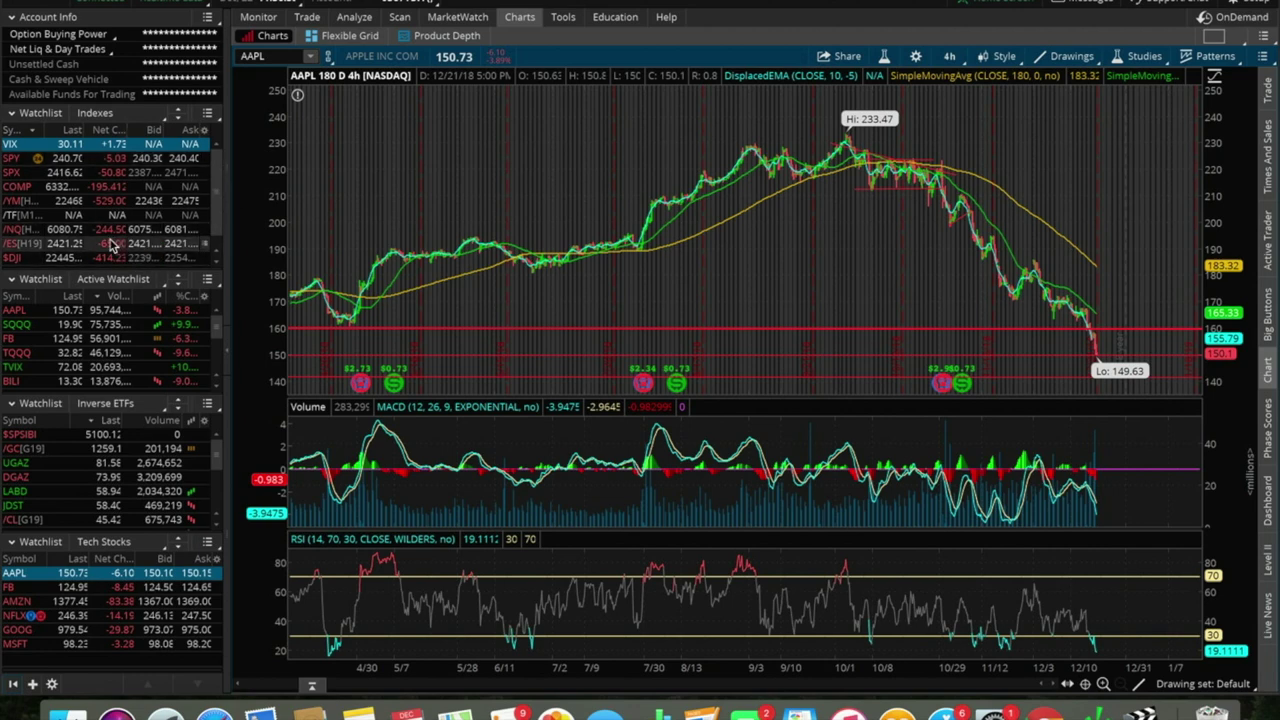
Start creating a new watchlist from the Indexes watchlist and move its dialog over the chart.
left_click(110, 117)
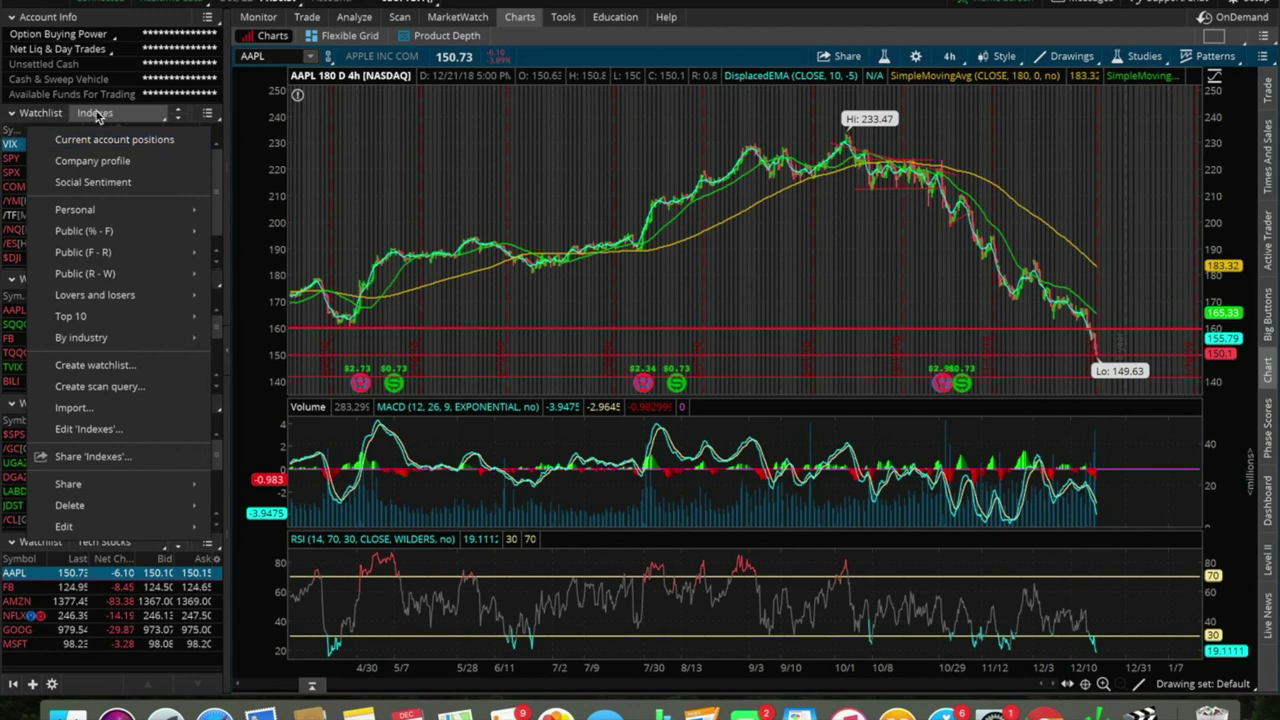
left_click(128, 364)
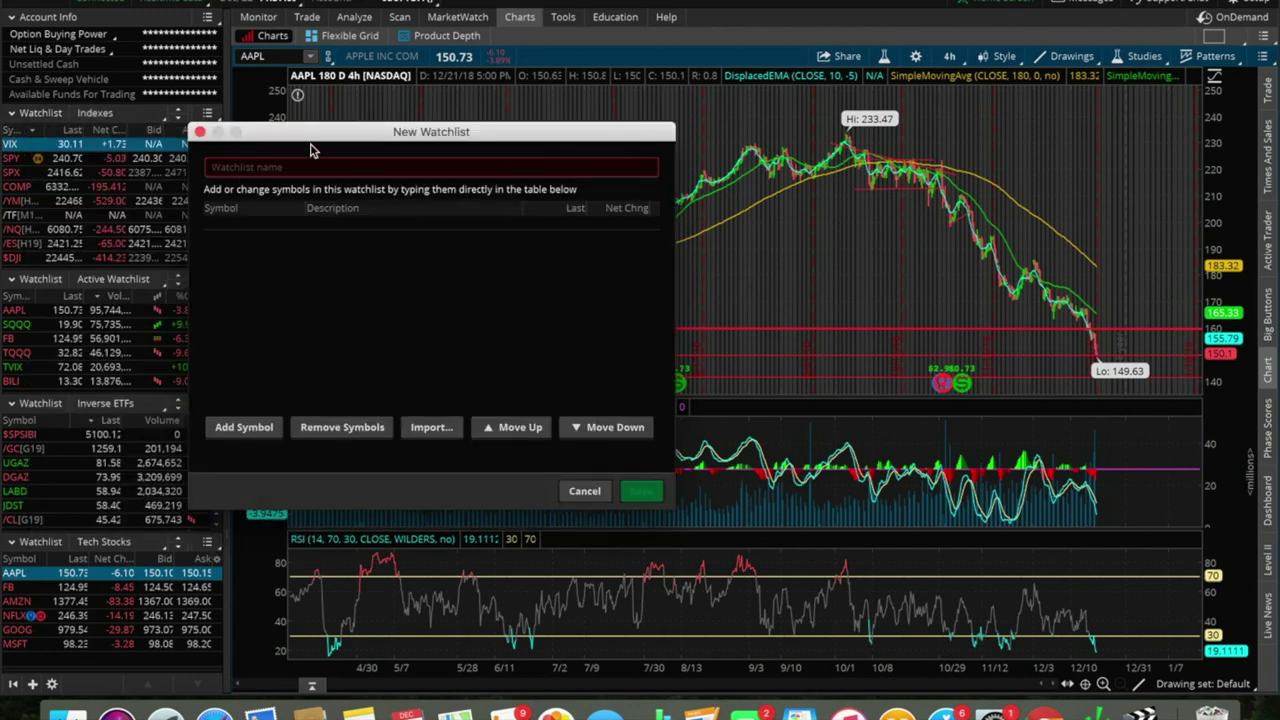
left_click_drag(316, 140, 568, 123)
left_click(547, 146)
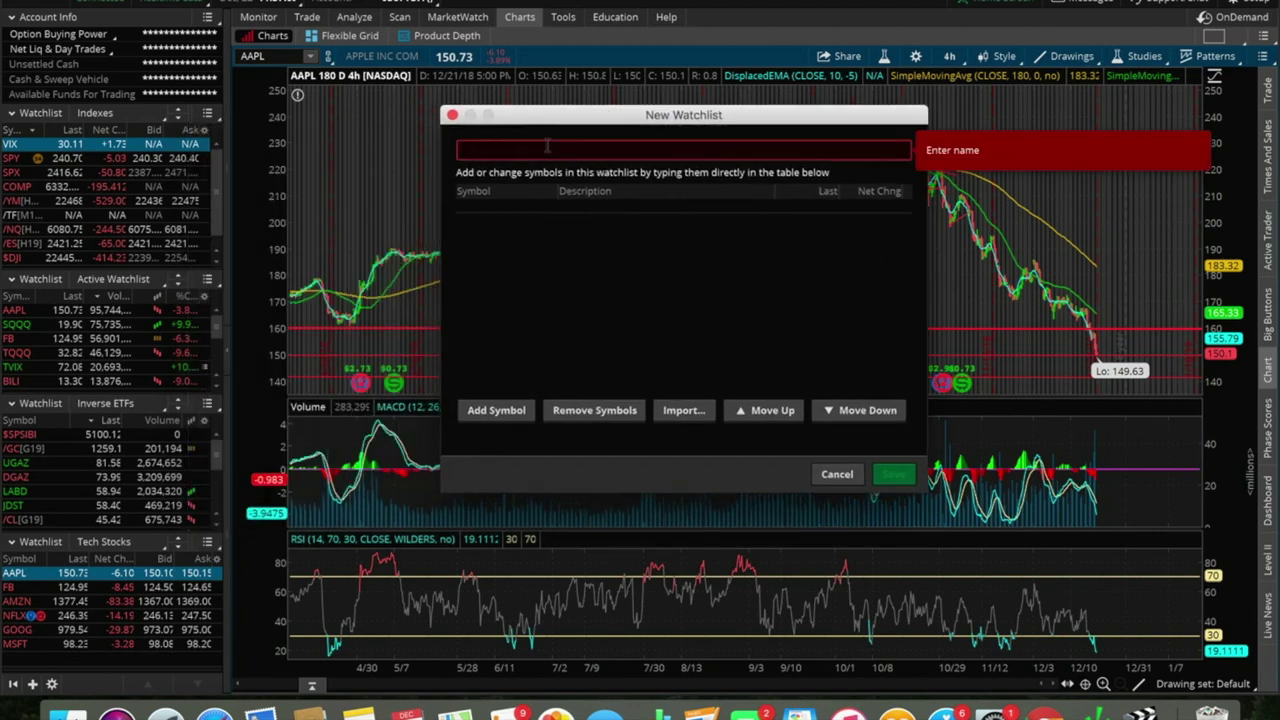
type("Penny Stoc")
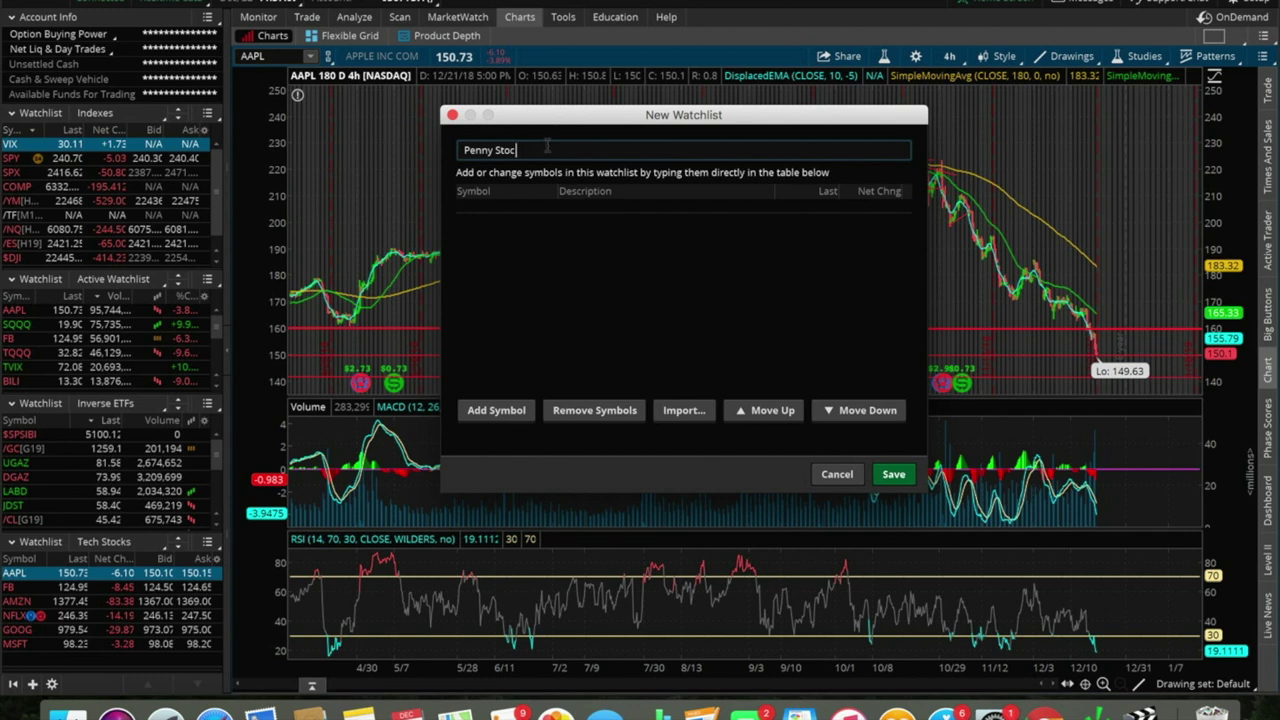
key("BackSpace")
key("BackSpace")
key("BackSpace")
key("BackSpace")
key("BackSpace")
type("Inv")
key("BackSpace")
Name the new watchlist Example and add the symbols AAPL and GOOG.
type("Example")
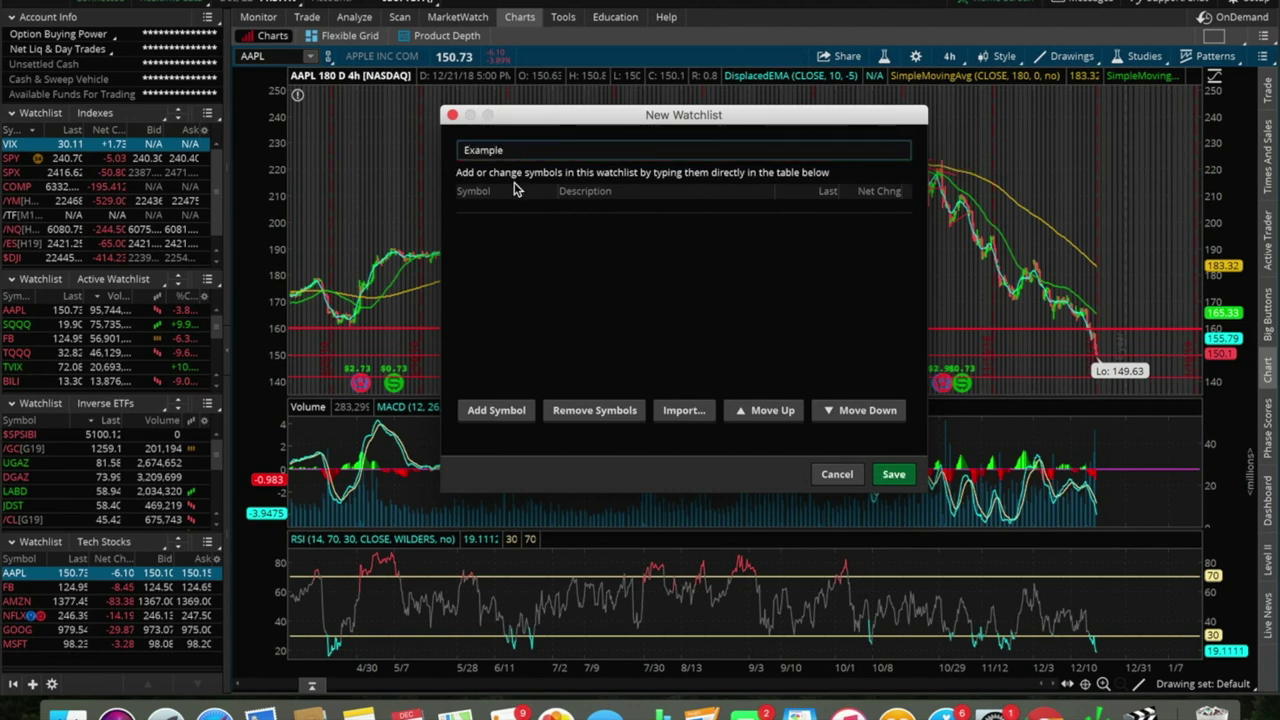
left_click(500, 205)
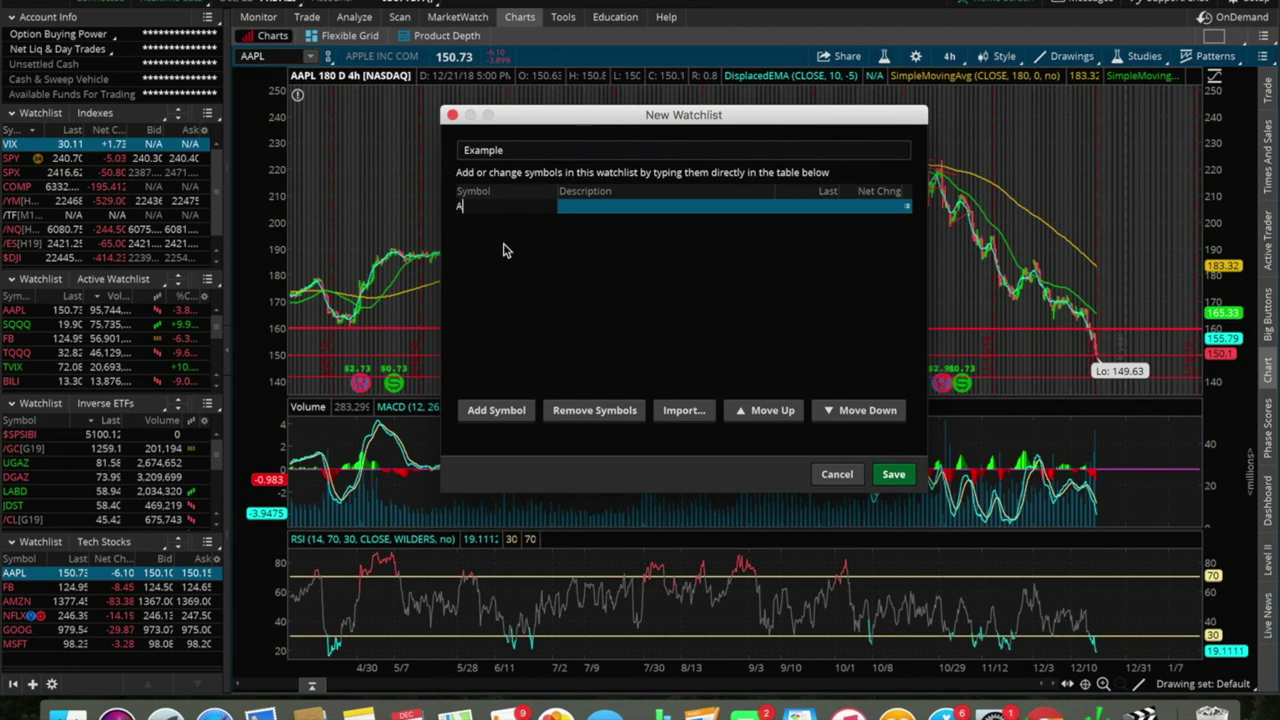
type("AAPL")
key("Return")
left_click(483, 216)
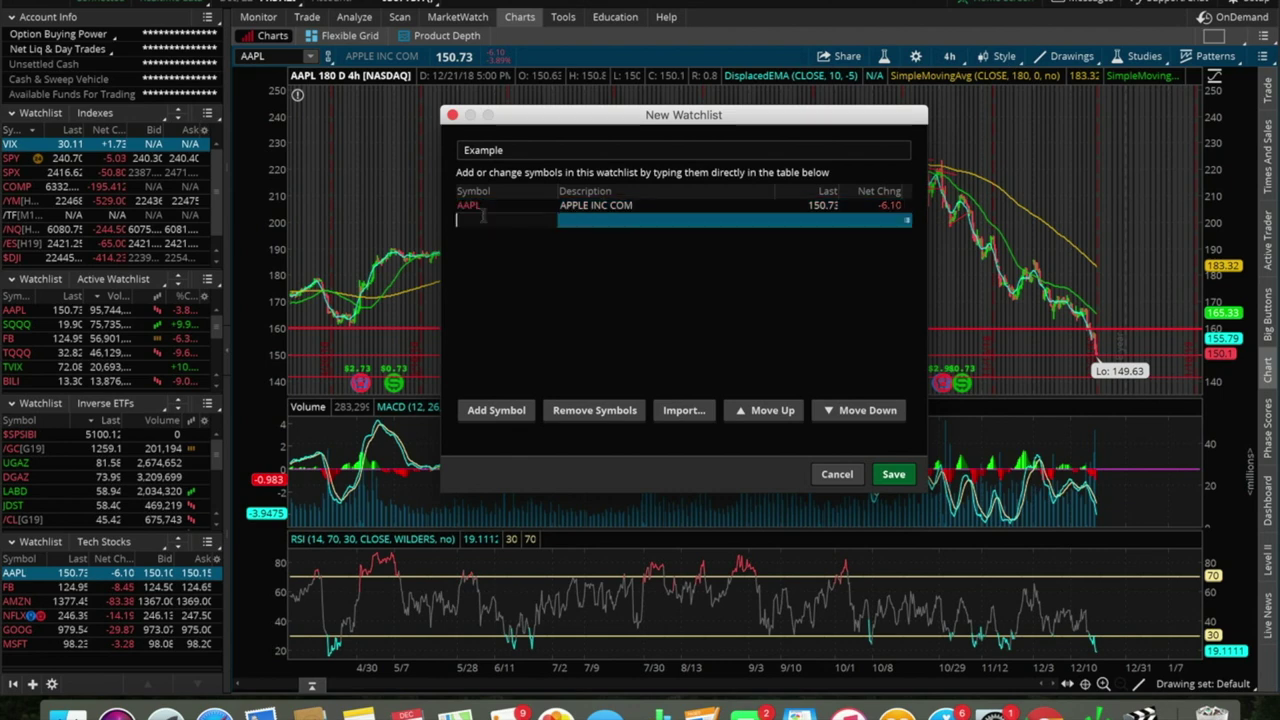
type("GOOG")
key("Return")
Add the symbols DIS, T, FB and WFC to the Example watchlist and save it.
left_click(480, 234)
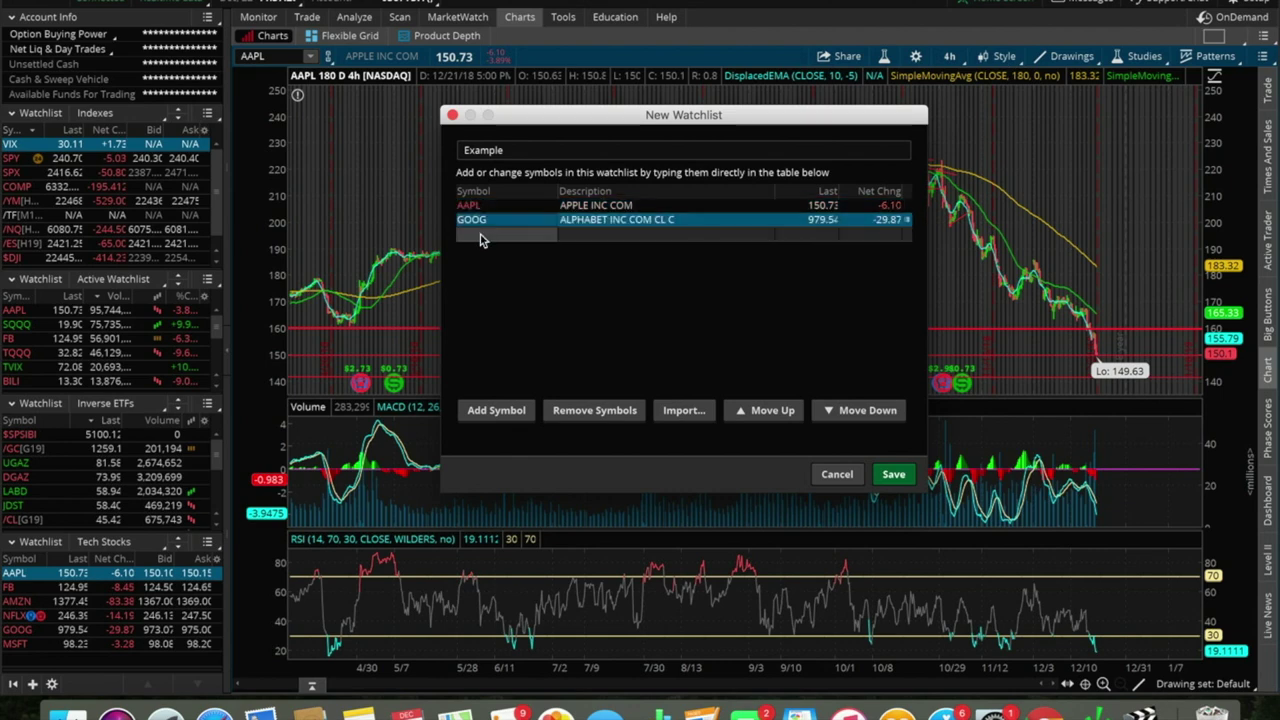
type("DIS")
key("Return")
left_click(476, 248)
type("T")
key("Return")
left_click(474, 263)
type("FB")
key("Return")
left_click(470, 277)
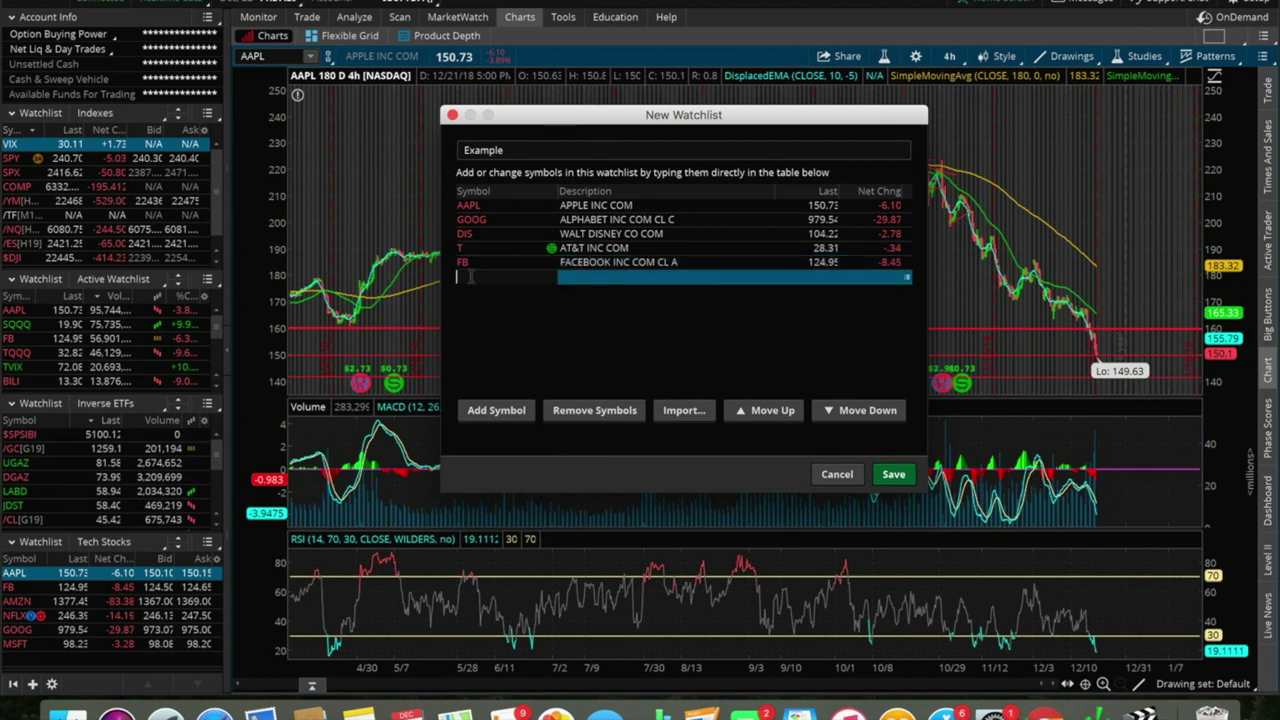
key("Return")
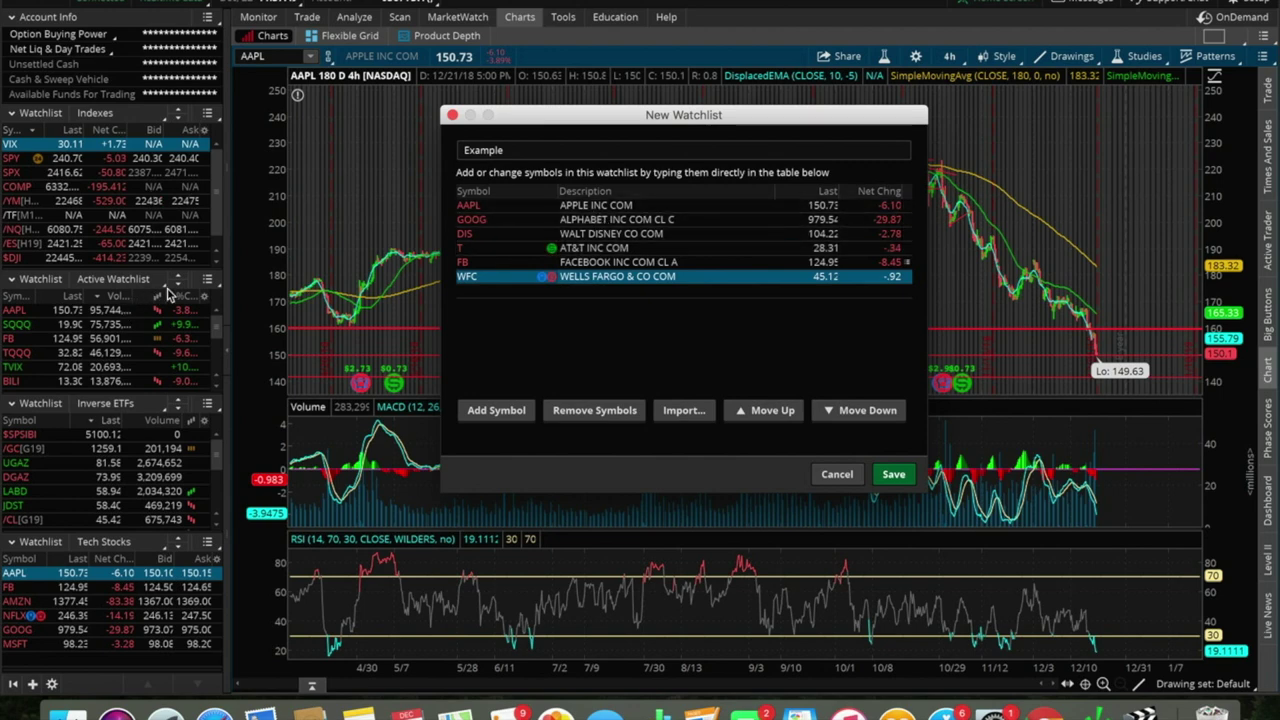
left_click(893, 475)
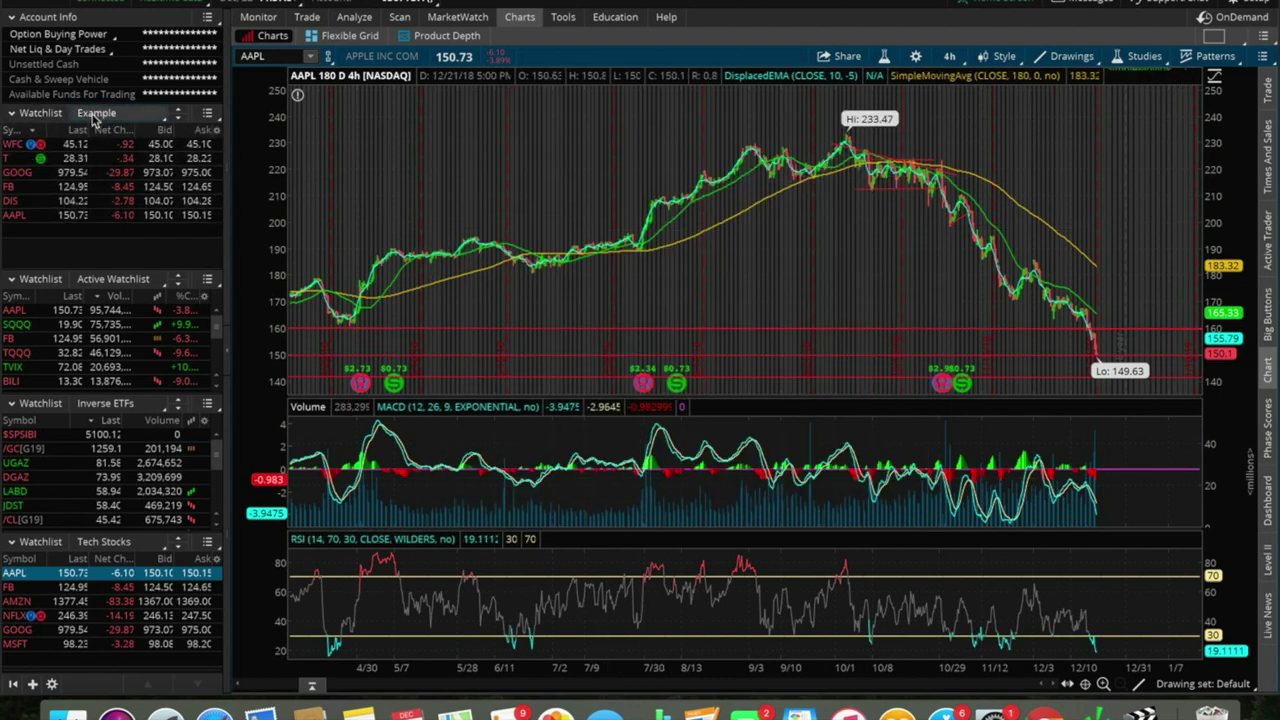
Try to add DIS again on the empty row of the Example watchlist.
left_click(14, 229)
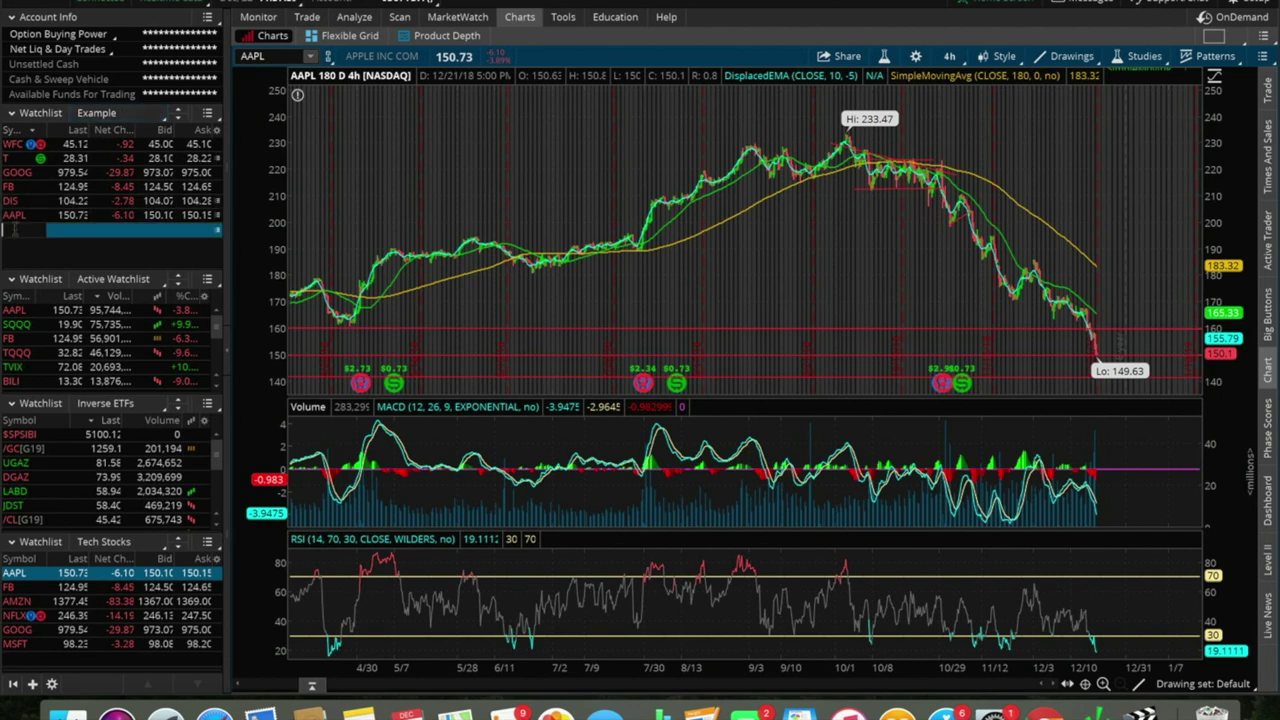
type("DIS")
key("Return")
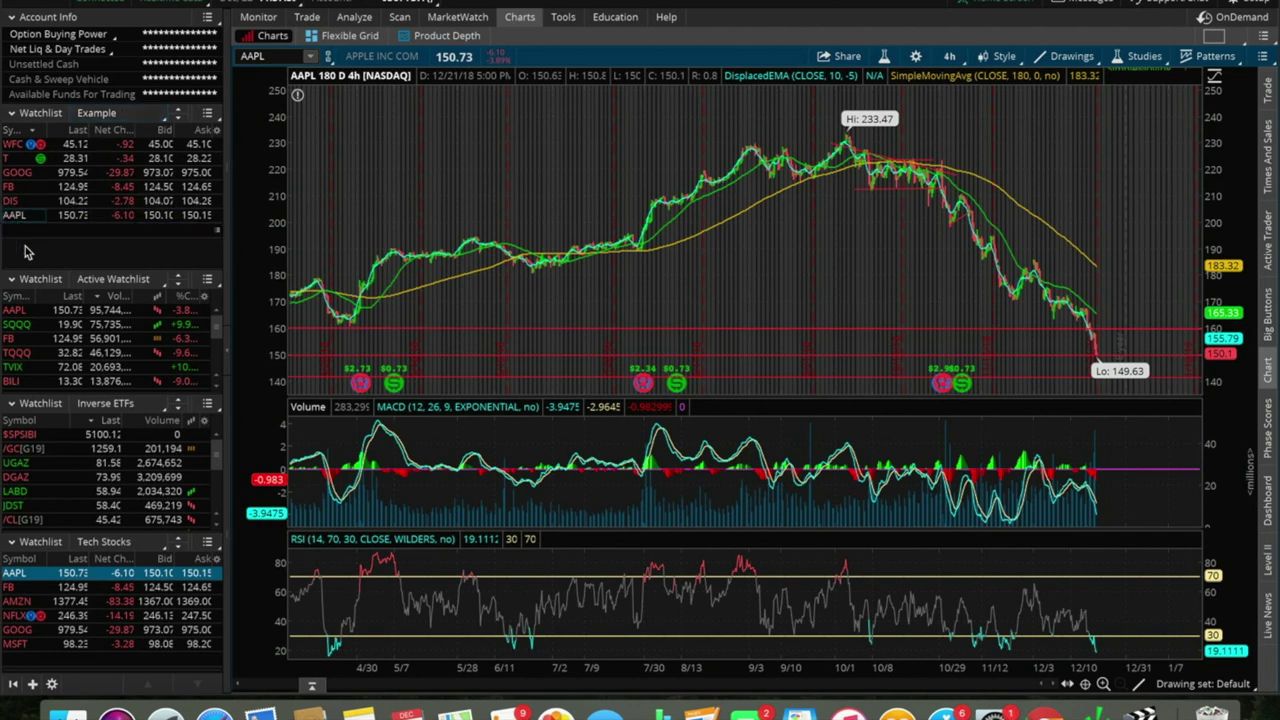
Add the symbol JNJ directly to the saved Example watchlist.
left_click(24, 231)
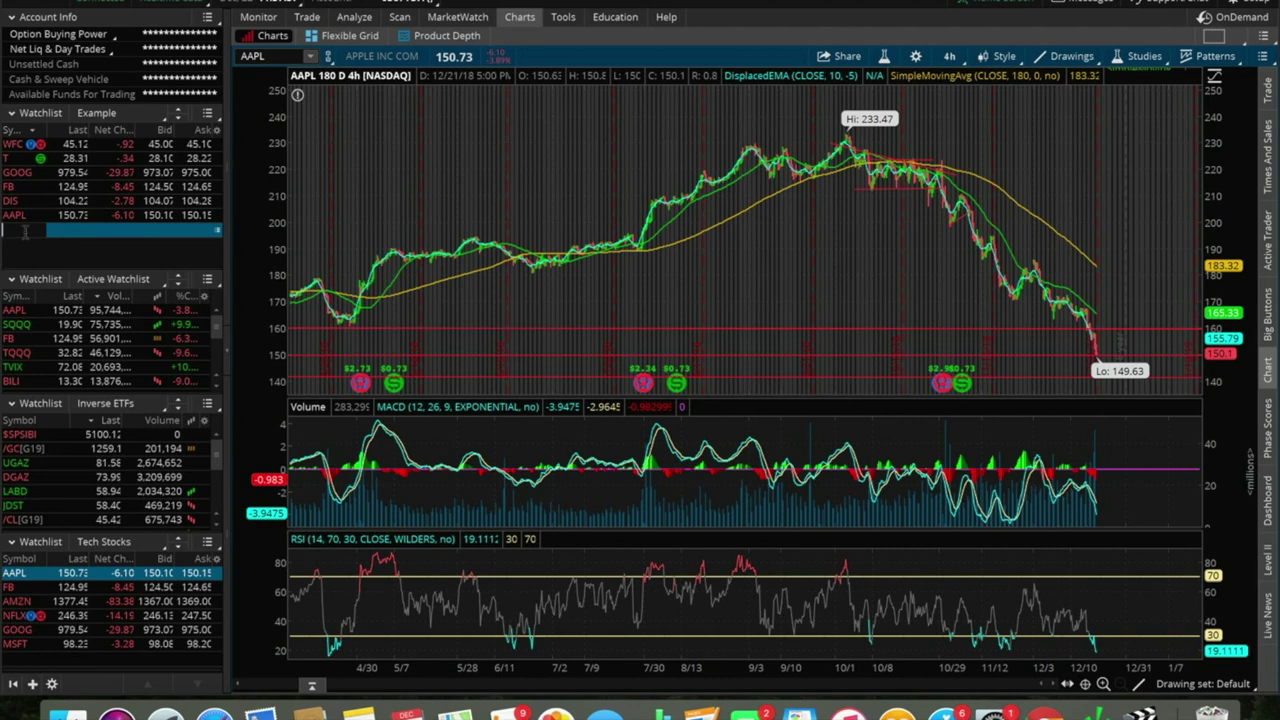
type("JNJ")
key("Return")
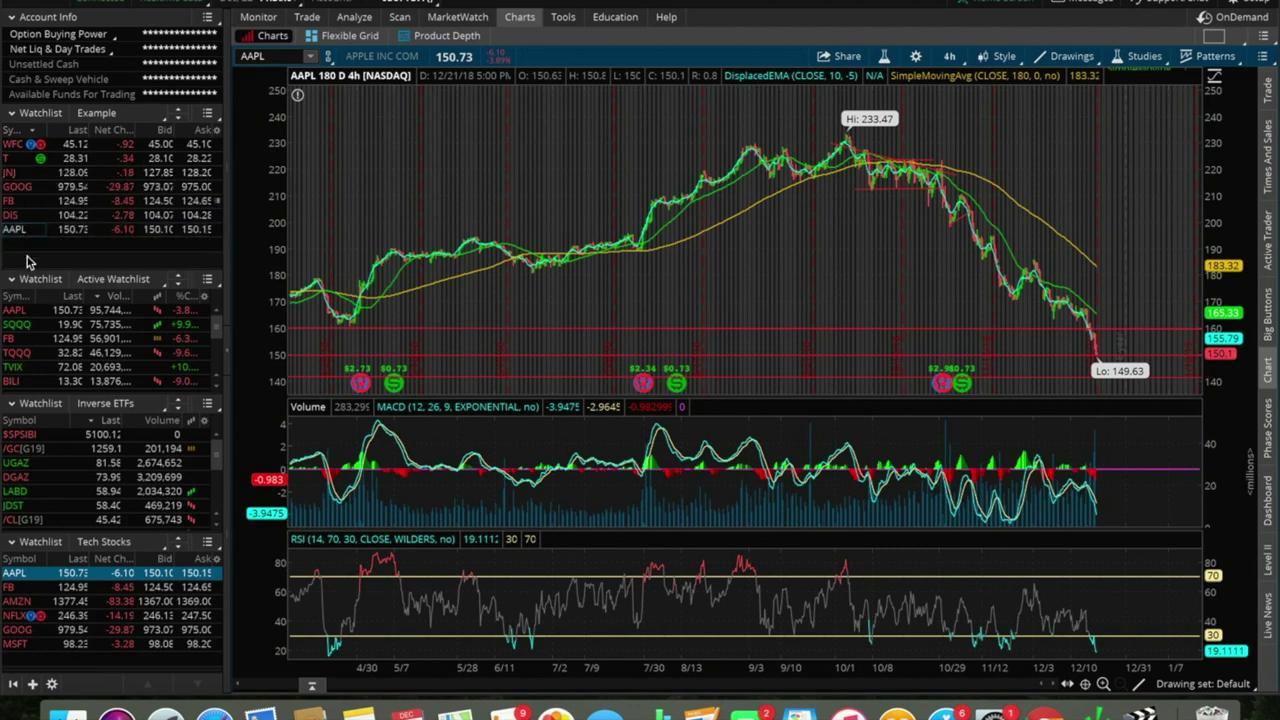
Open the choices for deleting a watchlist from the Example watchlist's options.
left_click(128, 114)
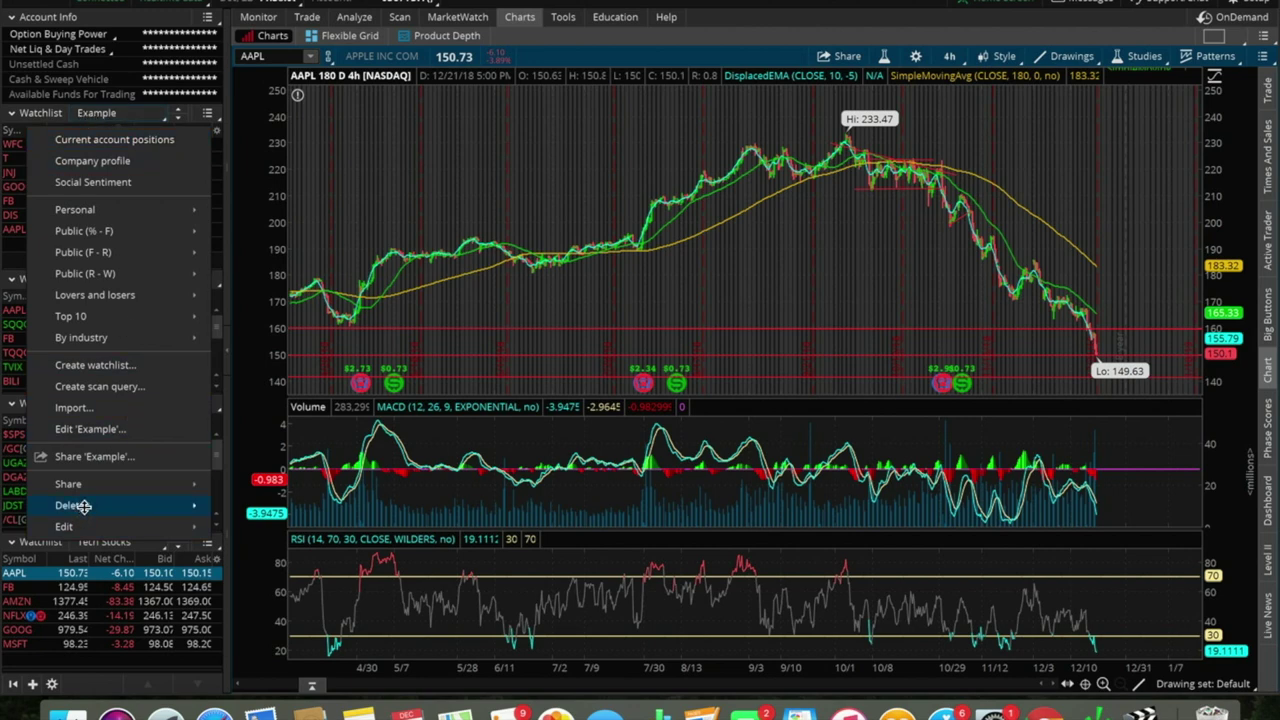
mouse_move(129, 505)
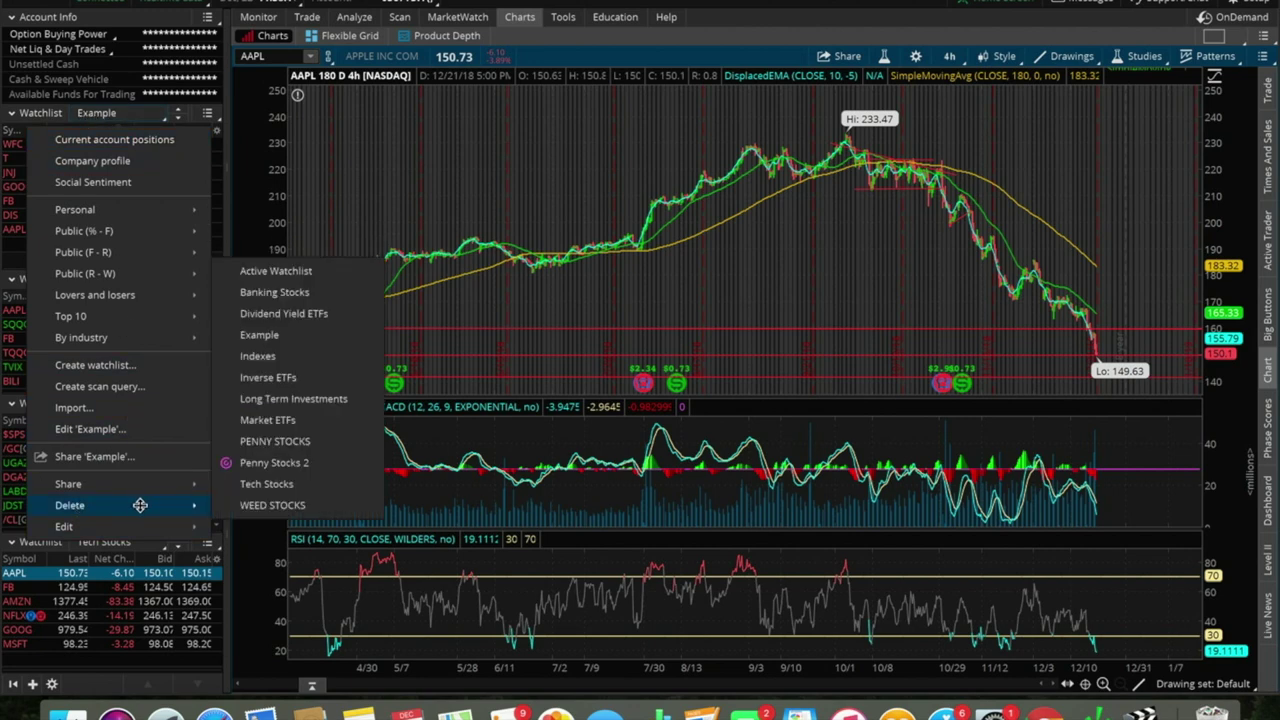
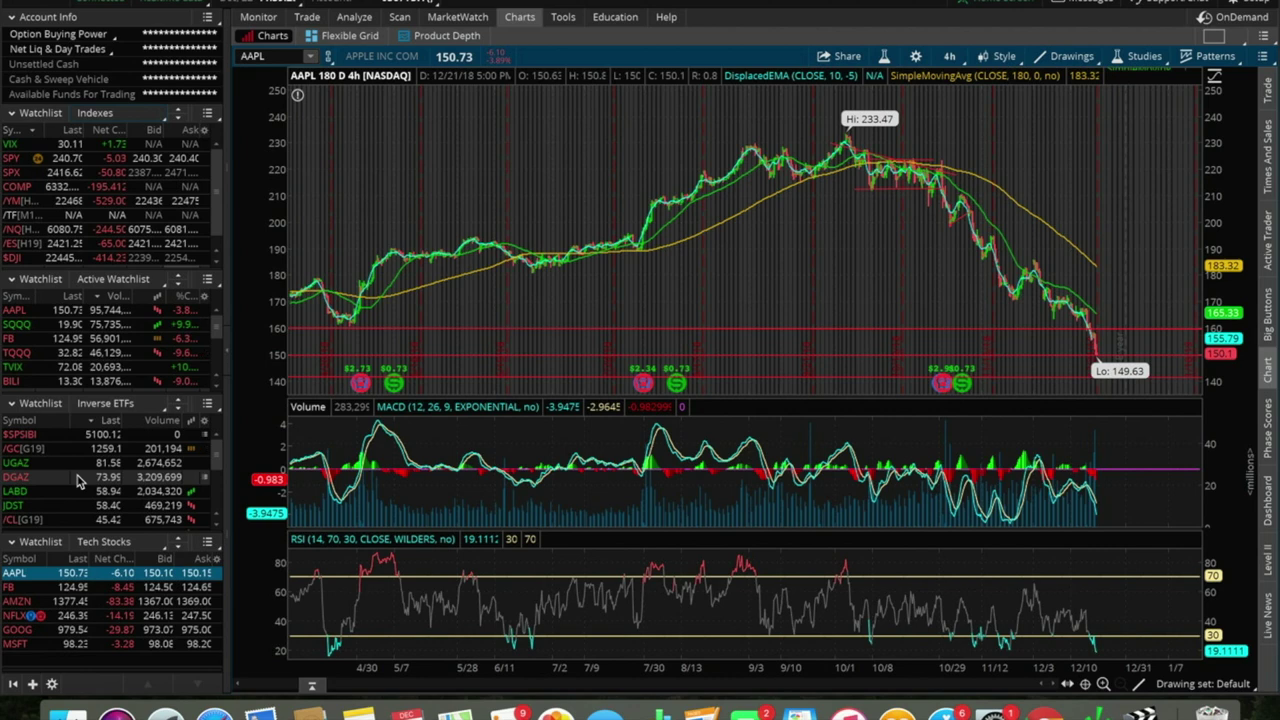
Check the editing choices offered in the Active Watchlist's options.
left_click(133, 279)
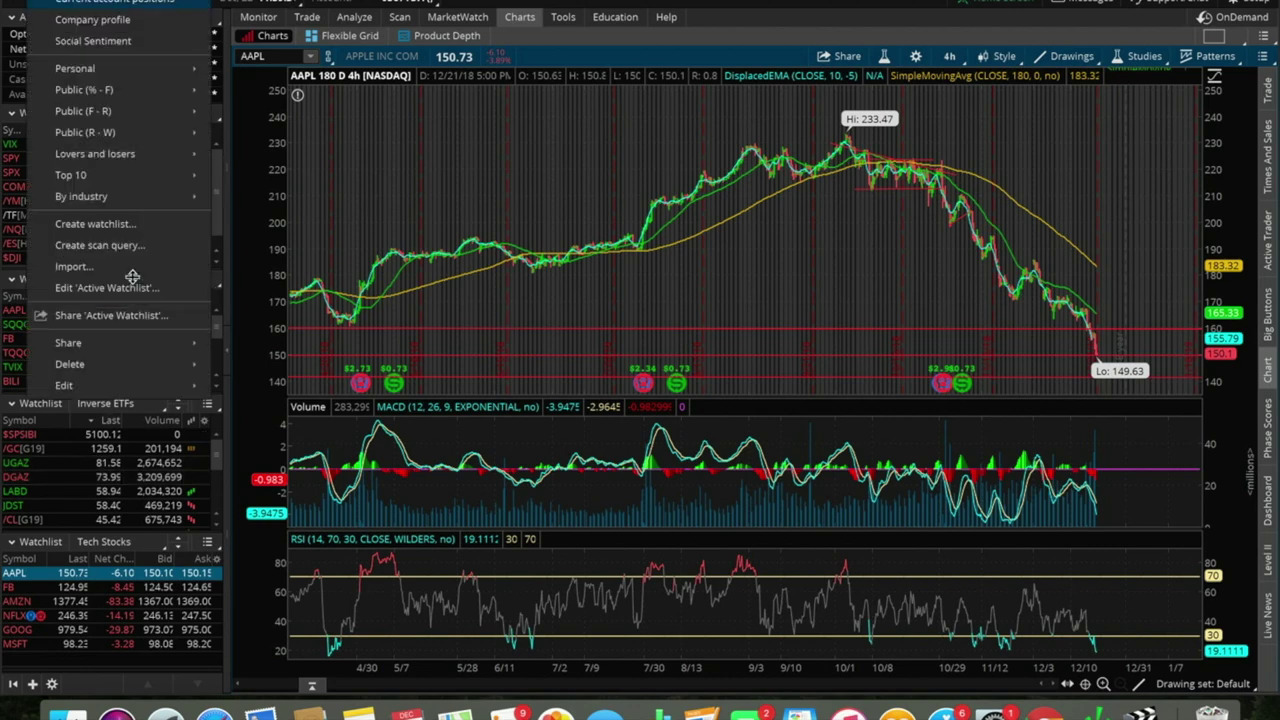
mouse_move(110, 385)
left_click(262, 381)
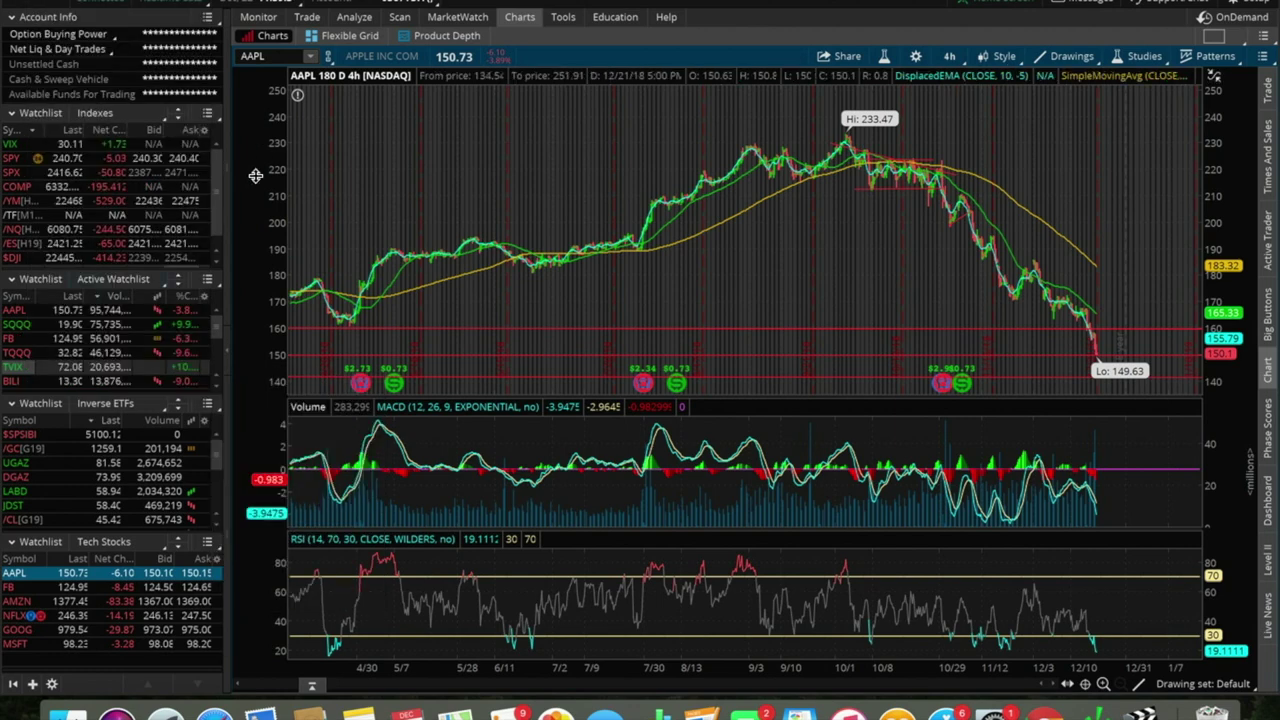
Switch the sidebar list showing Active Watchlist to the personal Banking Stocks watchlist.
left_click(114, 281)
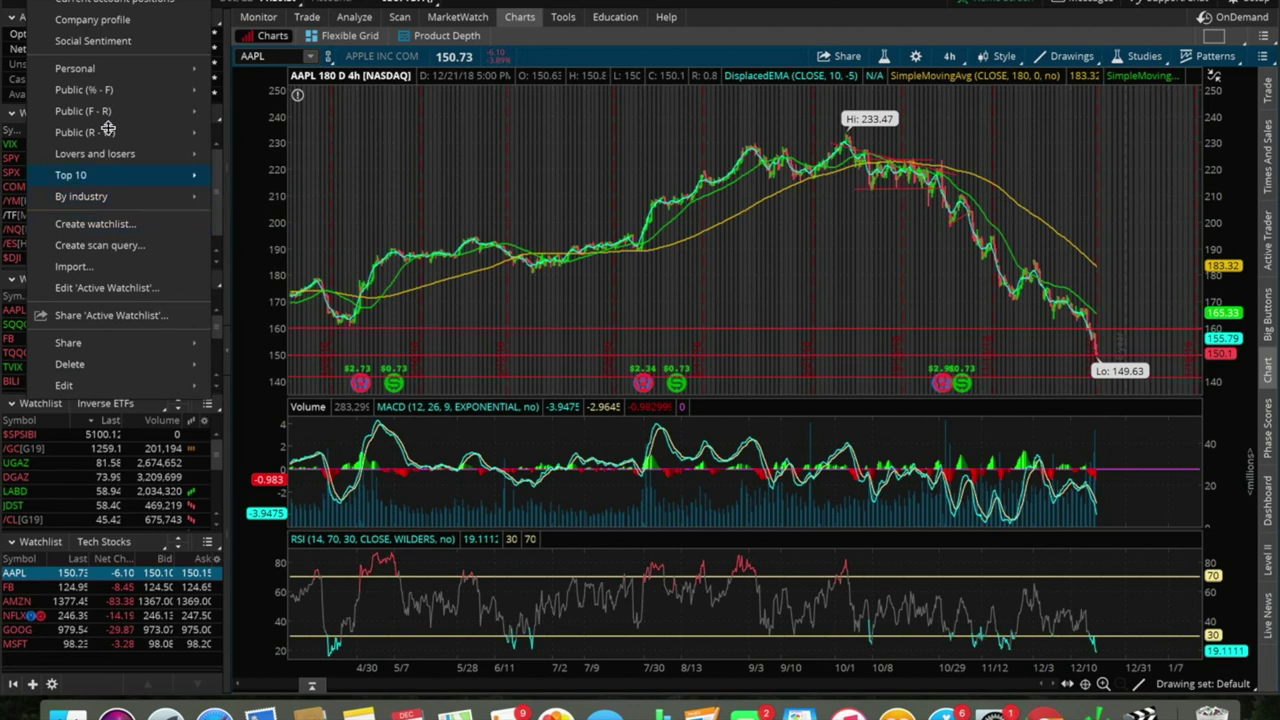
mouse_move(112, 68)
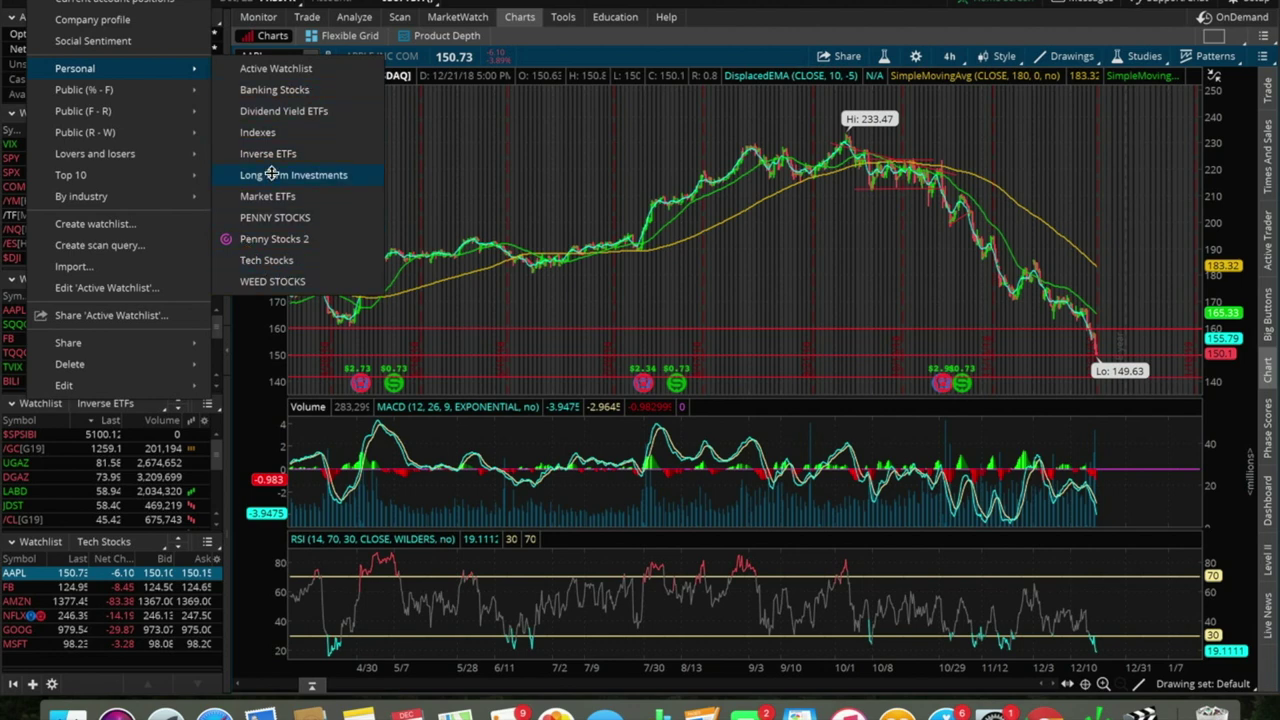
left_click(287, 91)
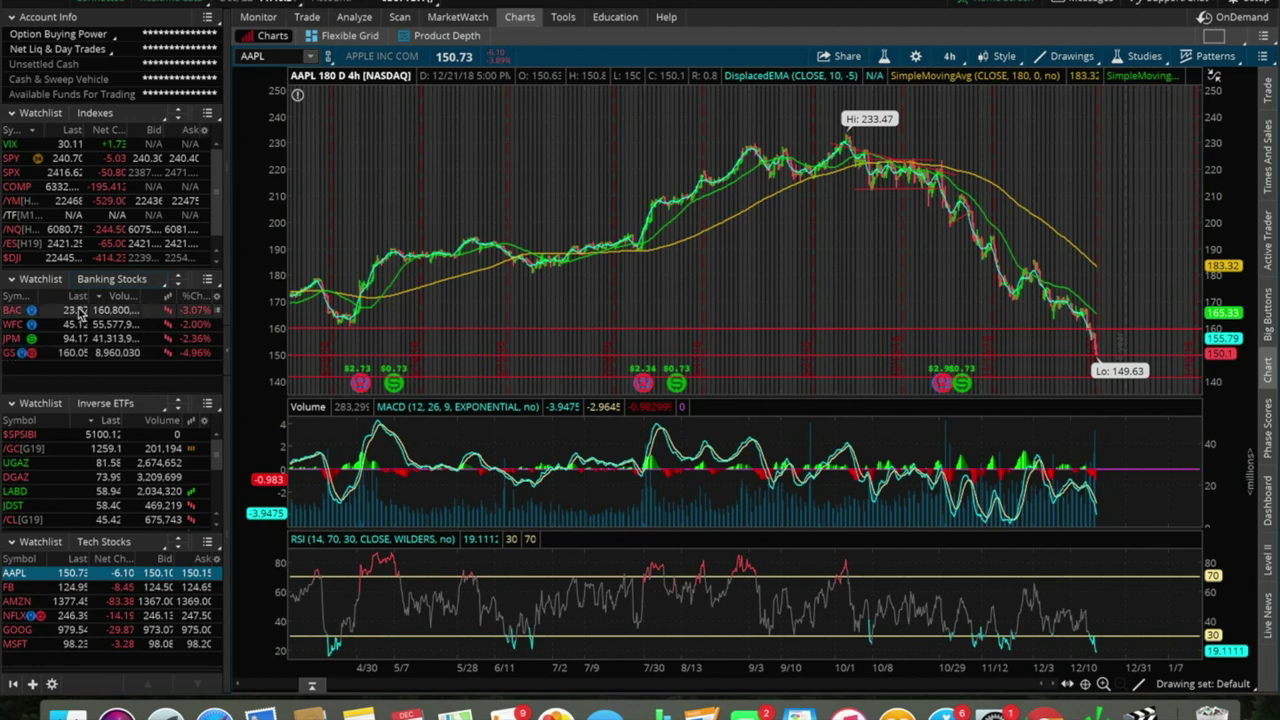
Replace the displayed Banking Stocks list with the personal Dividend Yield ETFs watchlist.
left_click(115, 280)
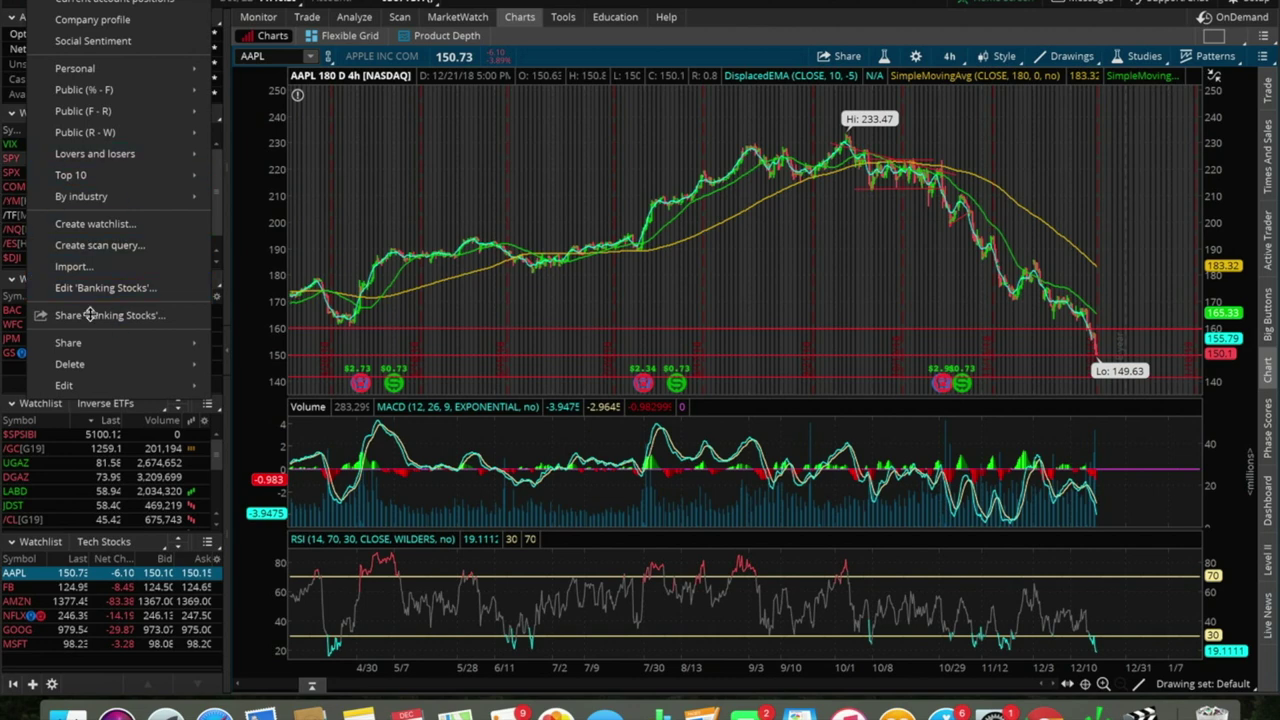
mouse_move(172, 66)
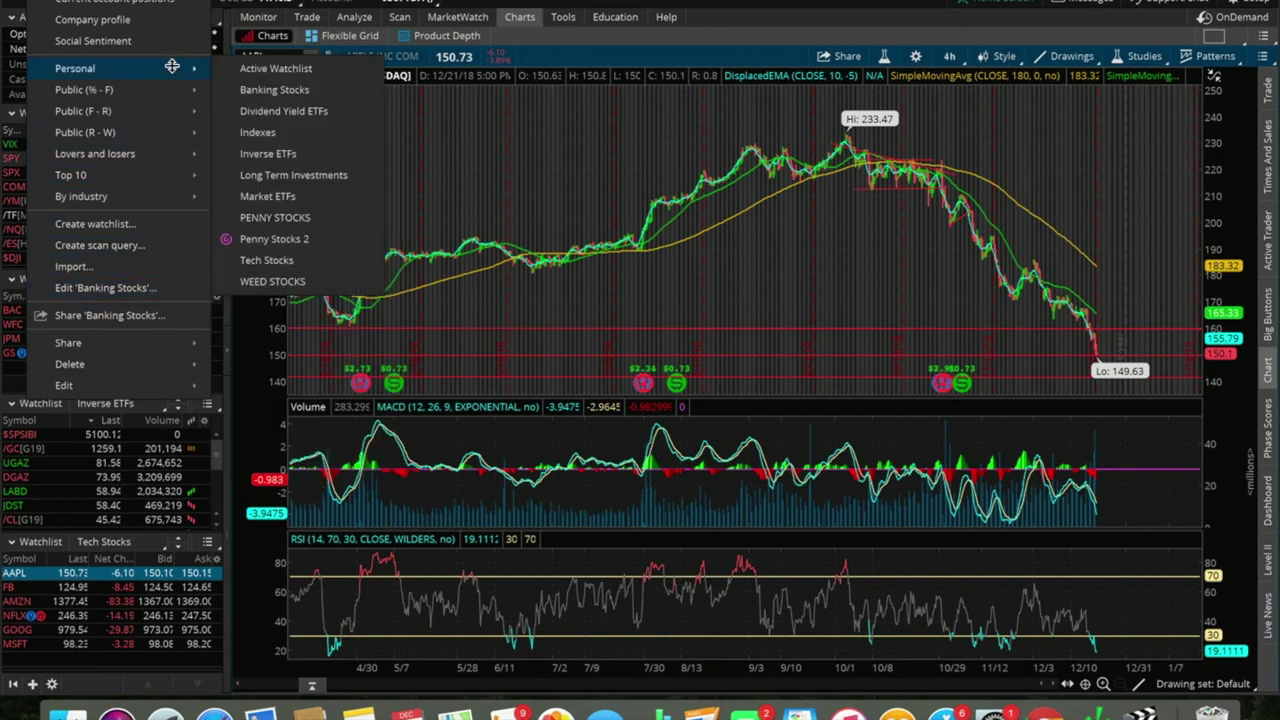
left_click(289, 112)
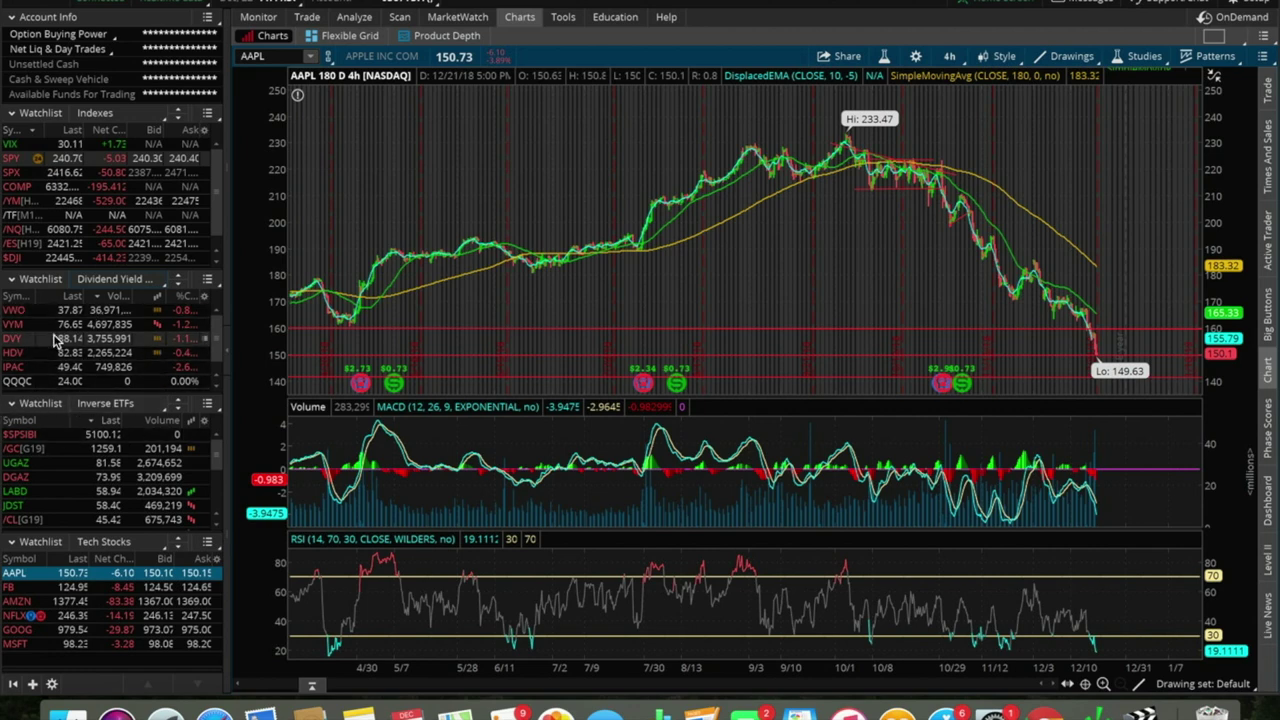
Change the Dividend Yield ETFs list over to the personal Indexes watchlist.
left_click(112, 279)
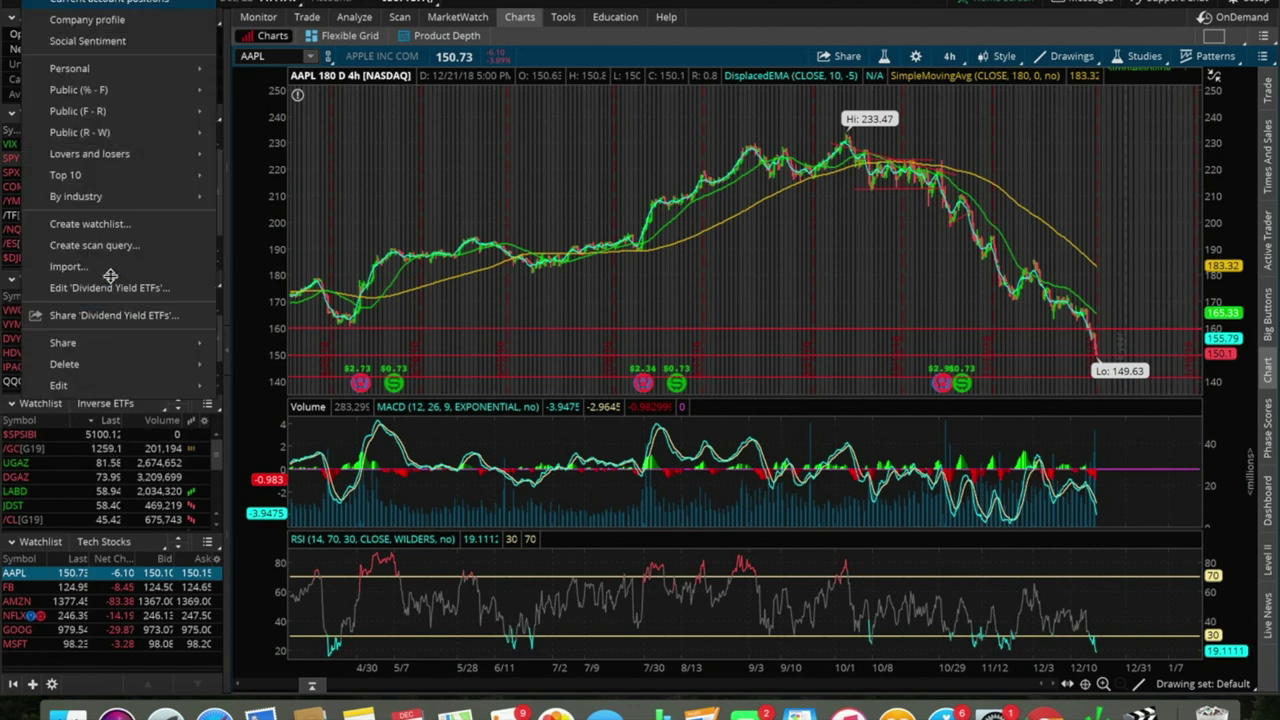
mouse_move(117, 74)
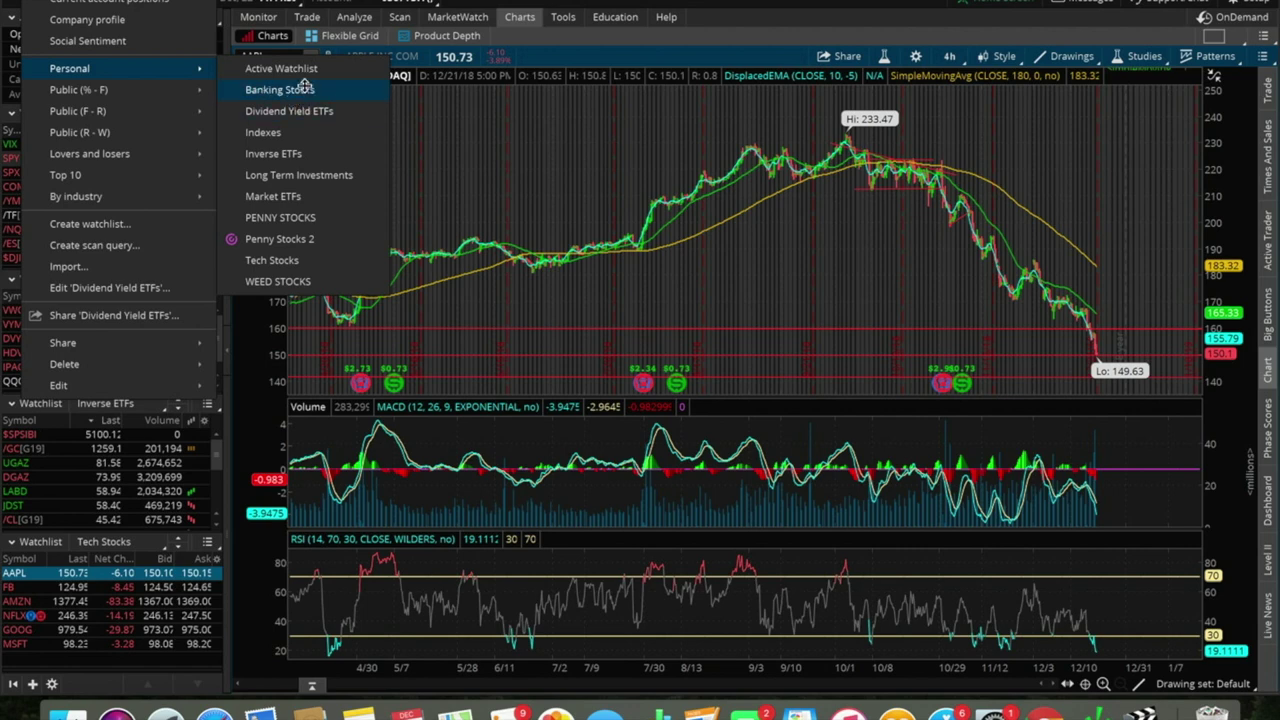
left_click(262, 133)
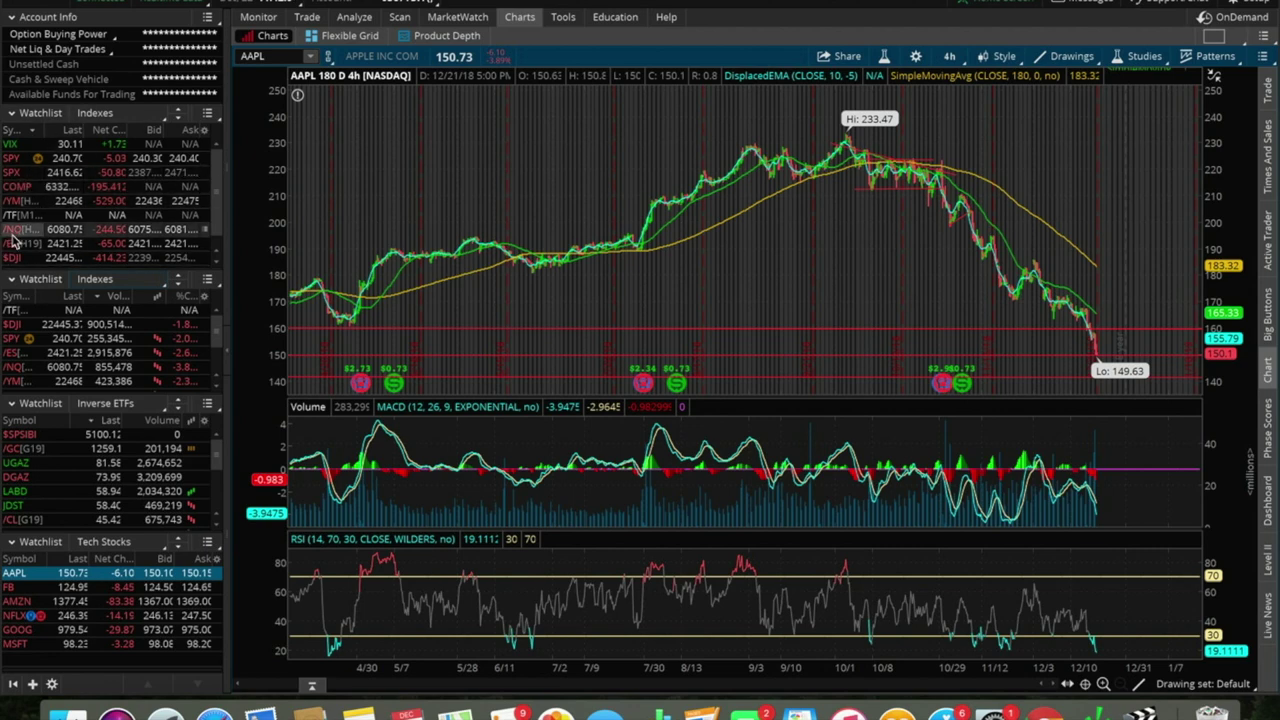
View the charts of SPY, VIX and the /ES futures from the Indexes watchlist.
left_click(12, 158)
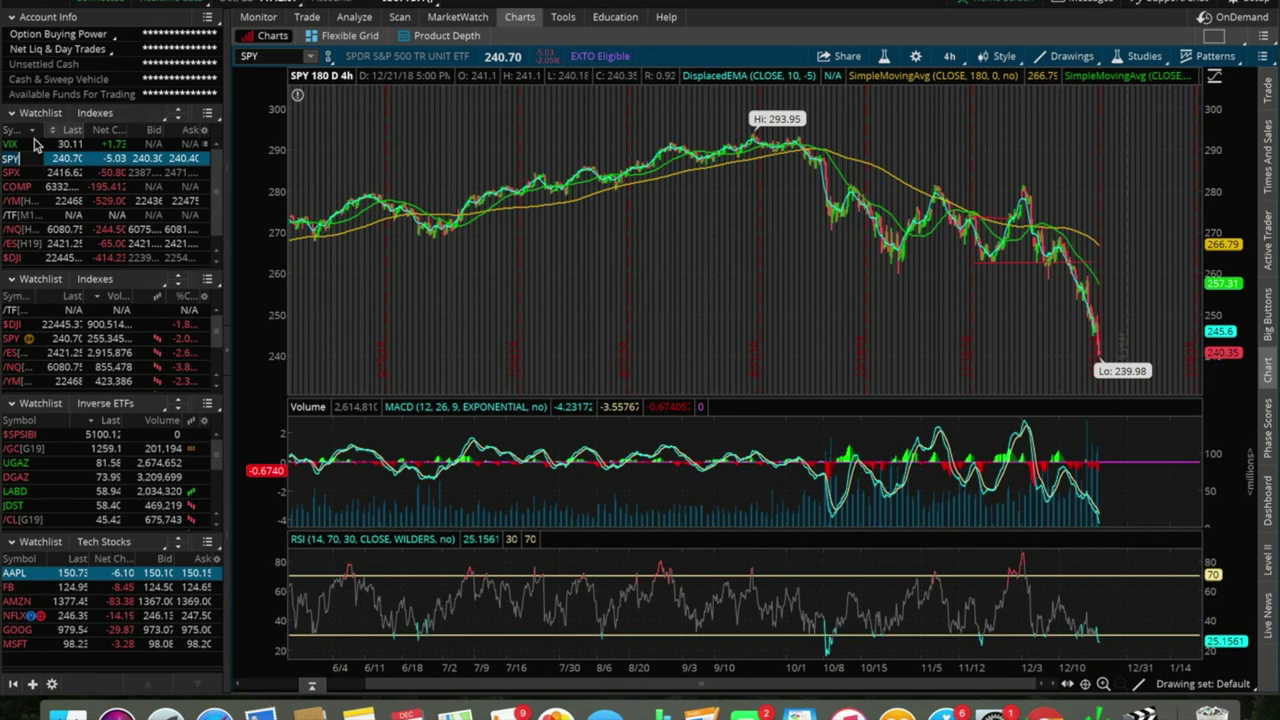
left_click(35, 144)
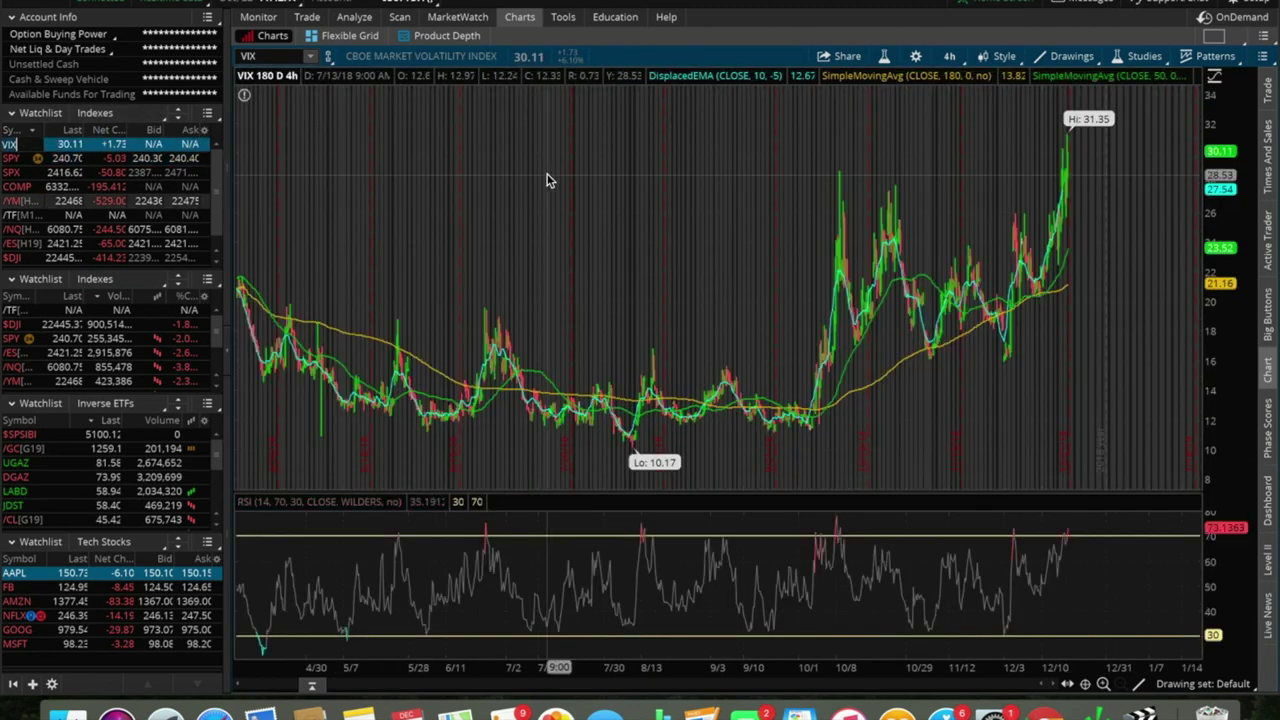
scroll(43, 235, "down", 1)
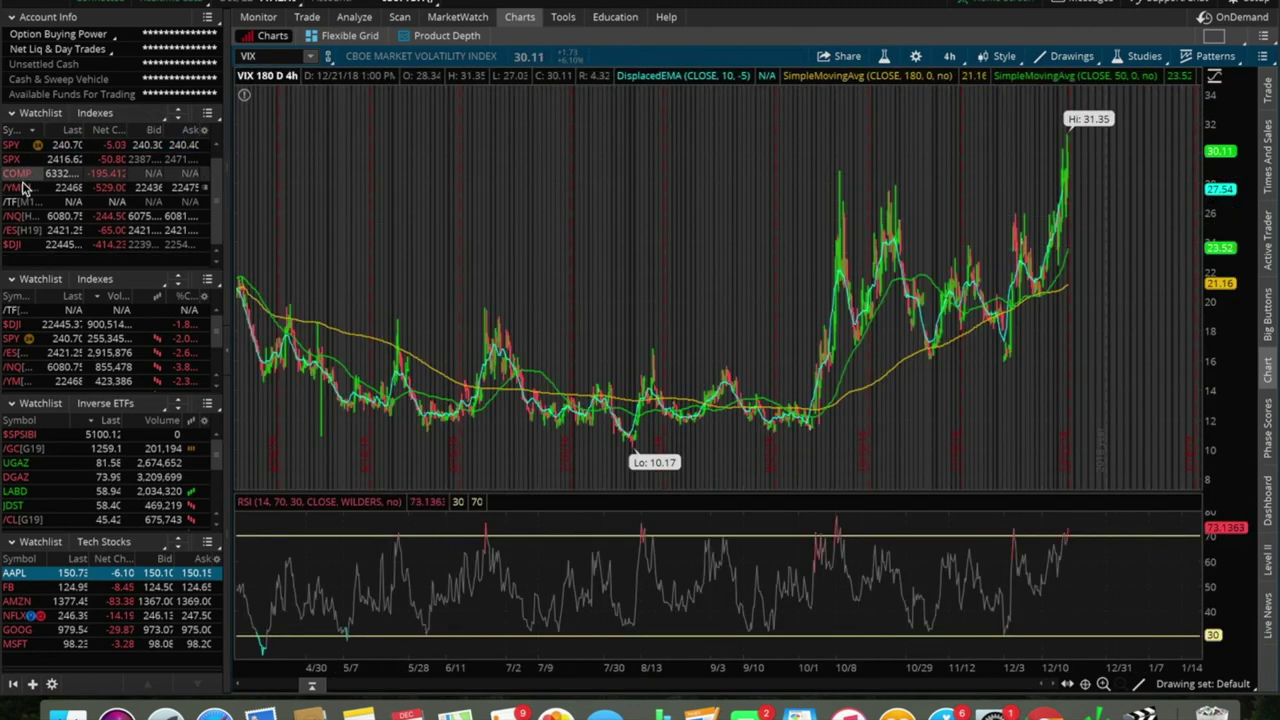
left_click(43, 232)
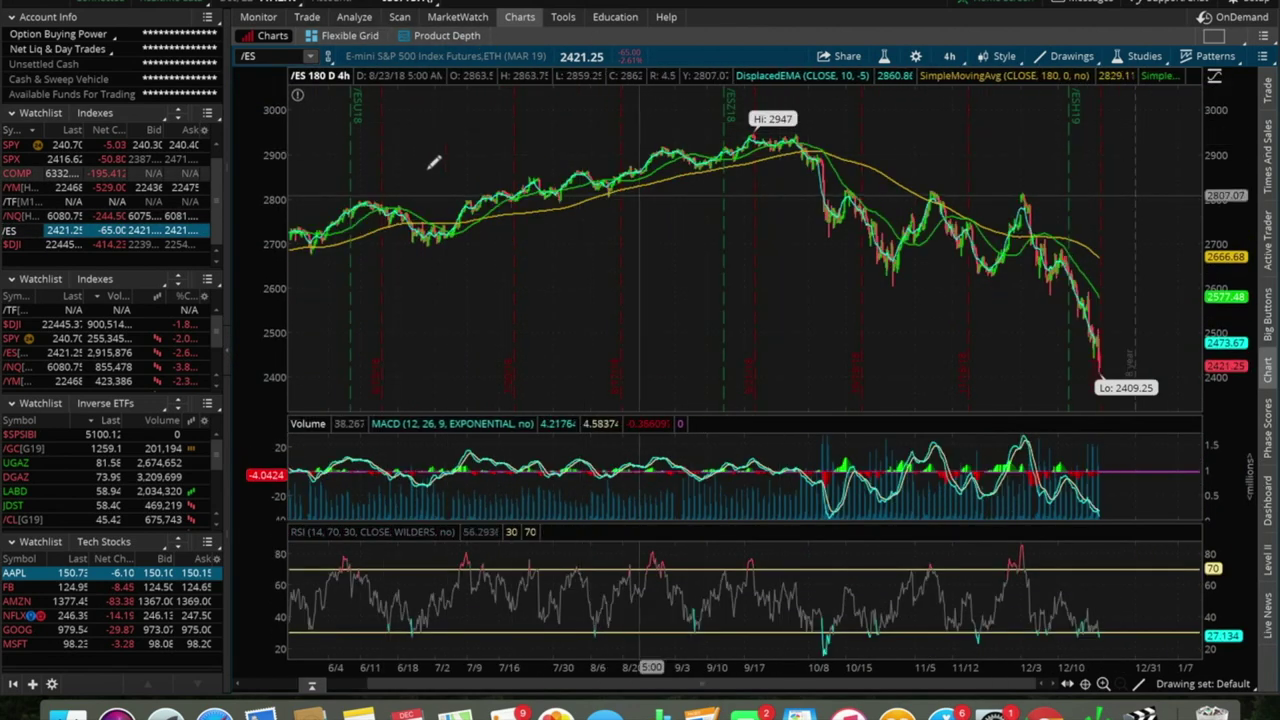
scroll(14, 182, "up", 1)
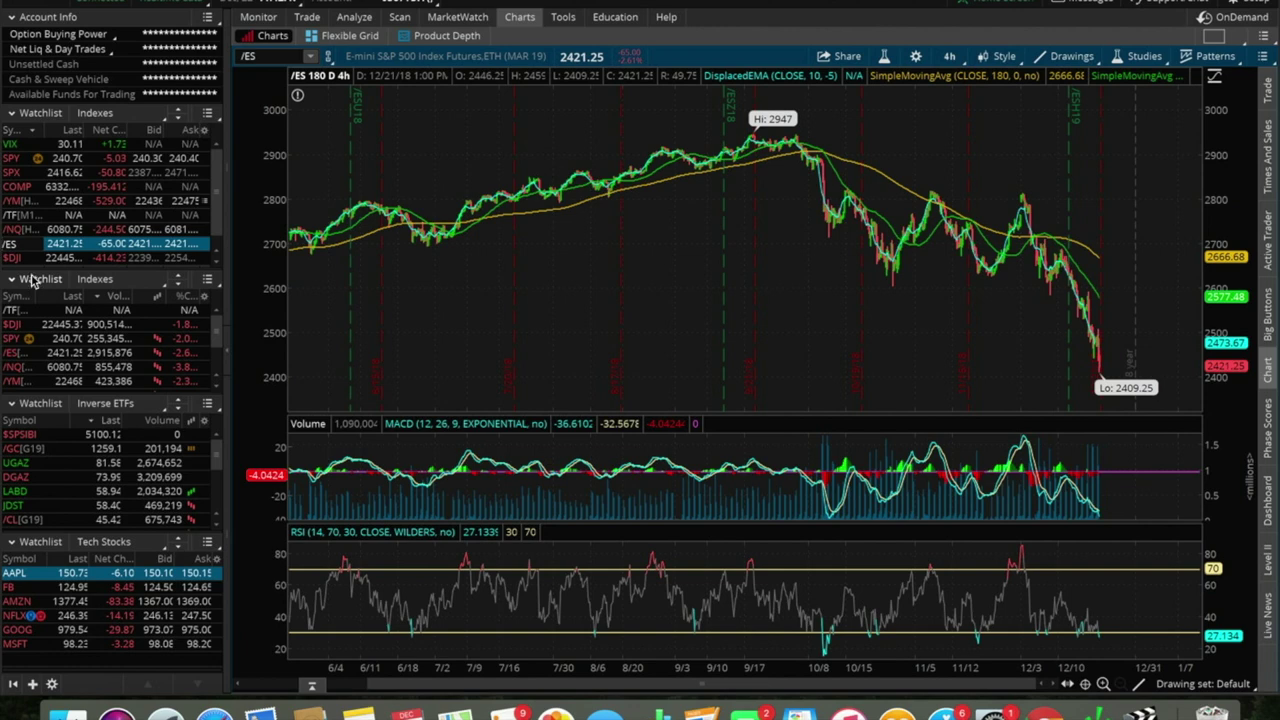
Switch the second Indexes list to the personal Long Term Investments watchlist and look through its symbols.
left_click(97, 279)
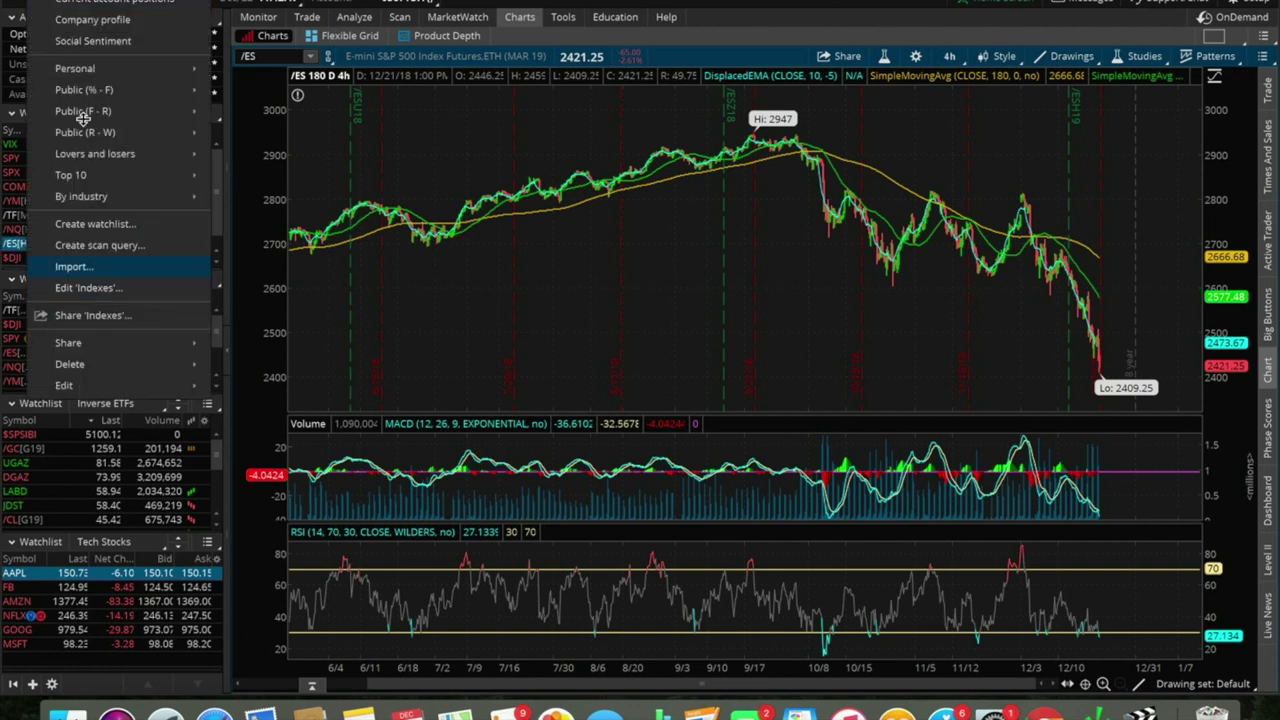
mouse_move(116, 70)
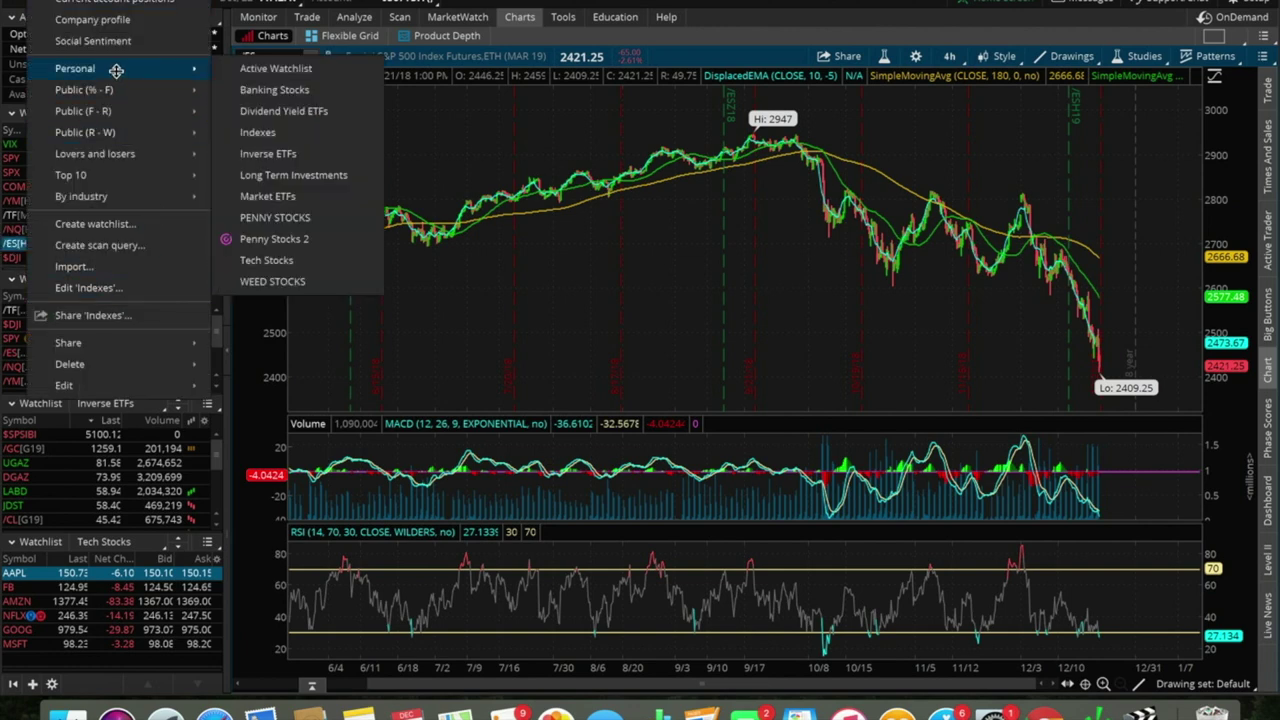
left_click(268, 176)
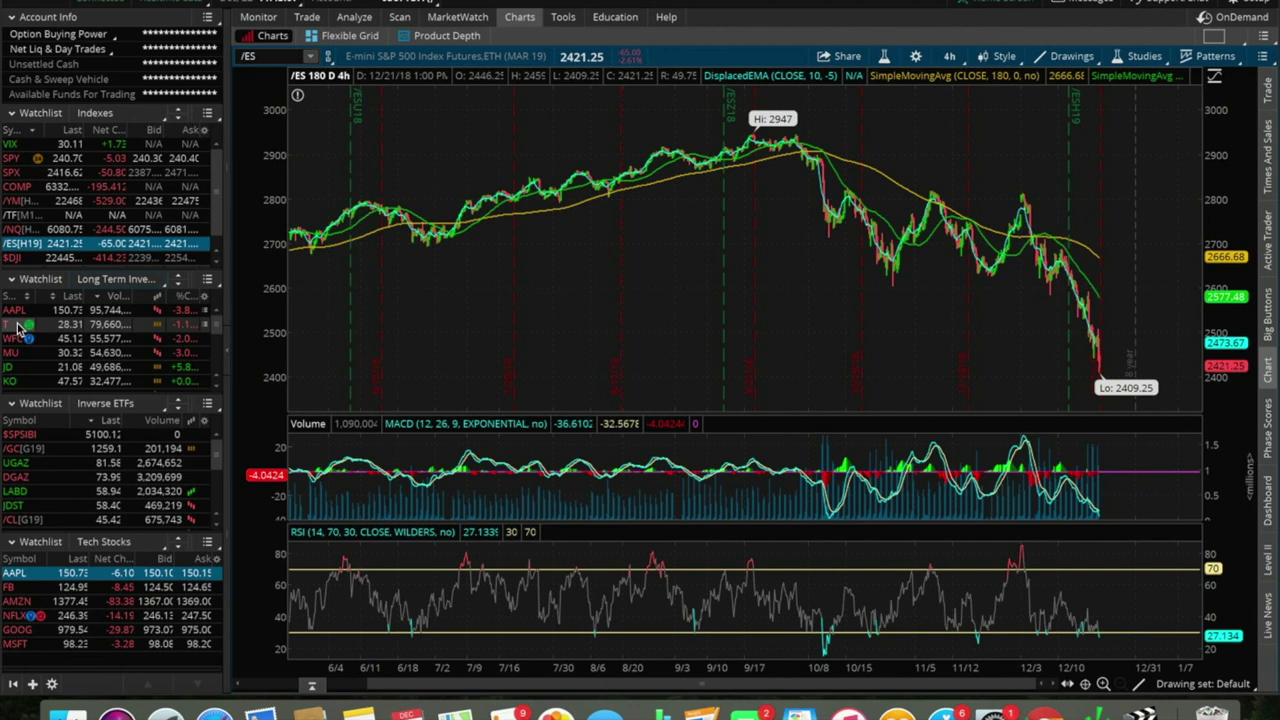
scroll(8, 343, "down", 2)
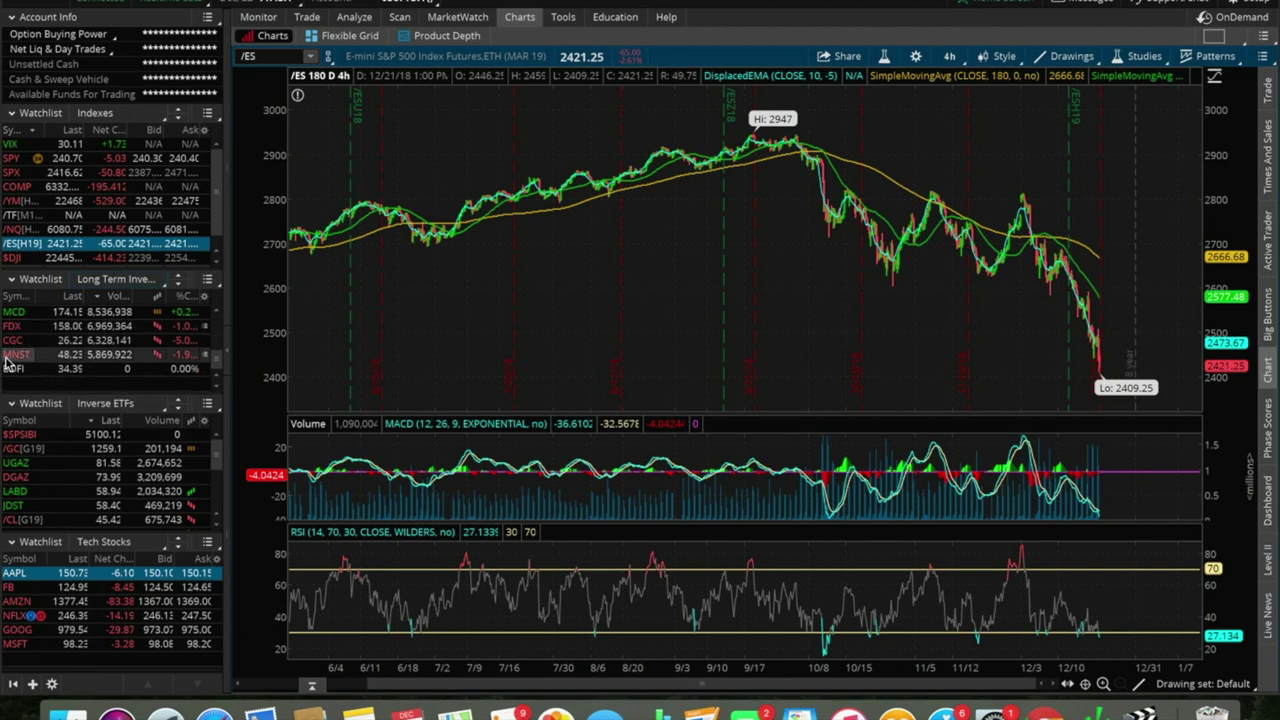
Remove the symbol FDX from the Long Term Investments watchlist.
left_click(27, 355)
left_click(18, 367)
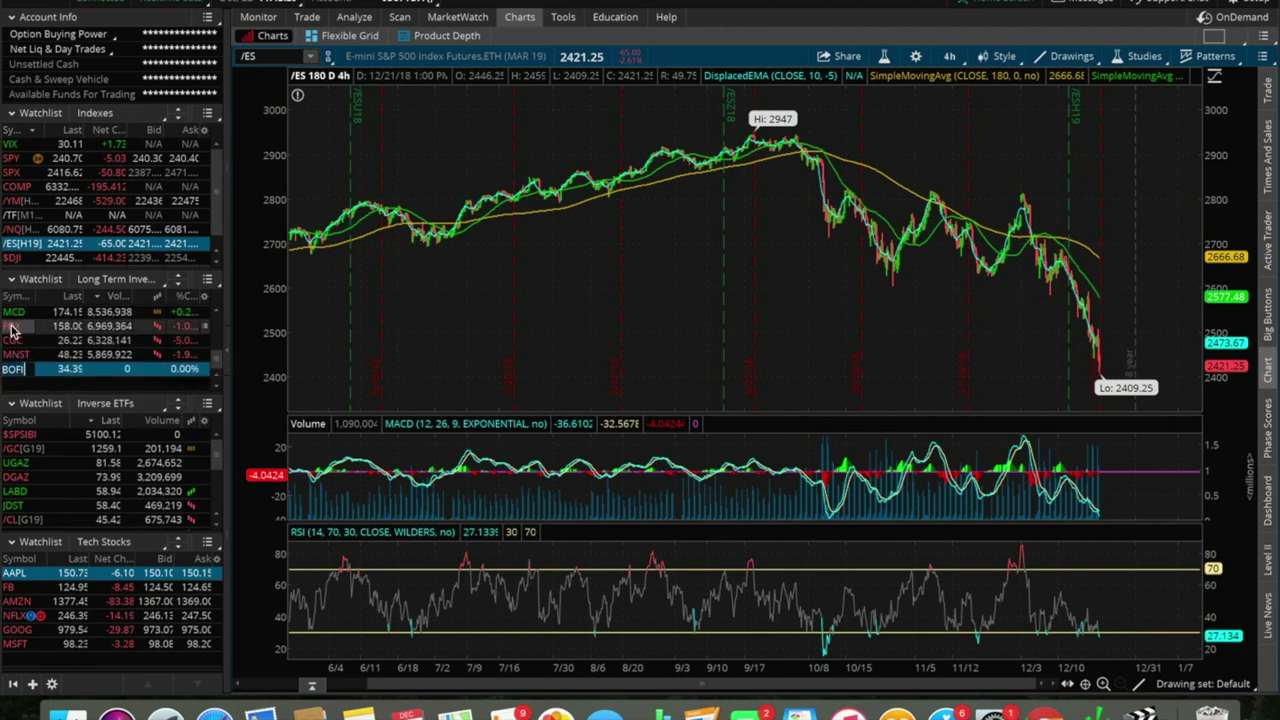
left_click(13, 327)
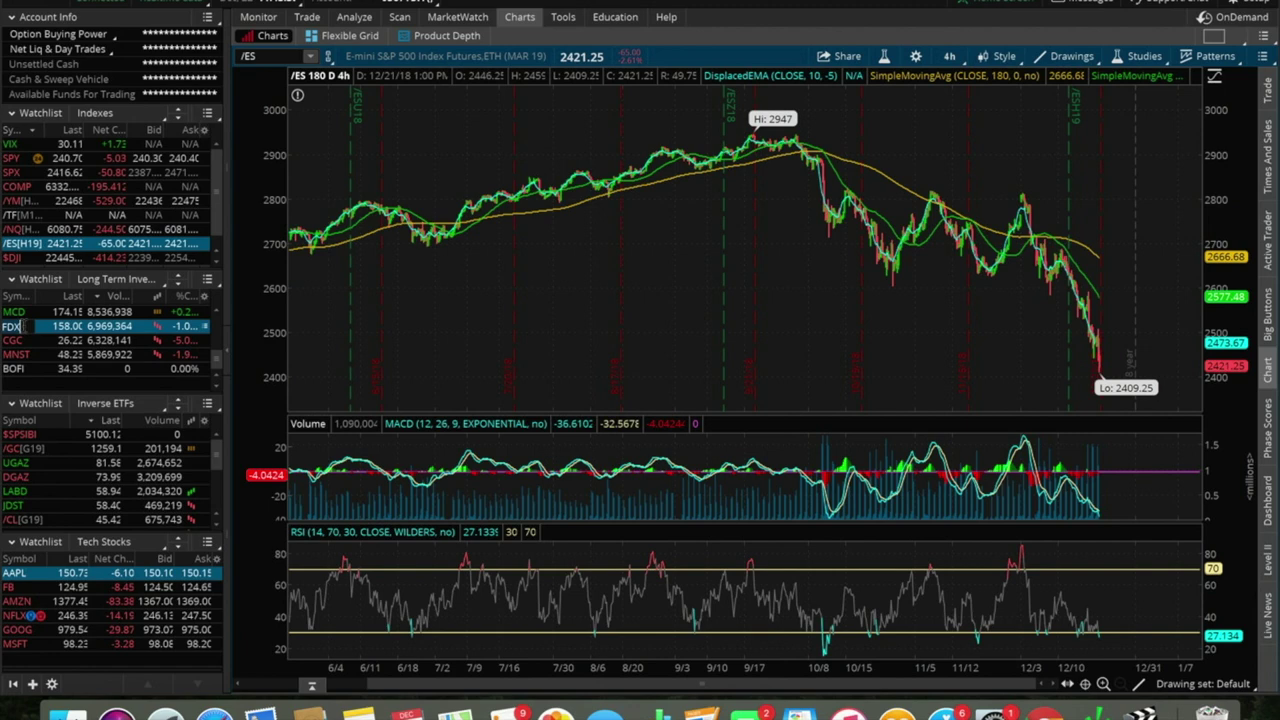
key("BackSpace")
key("BackSpace")
key("BackSpace")
key("Return")
scroll(13, 390, "up", 2)
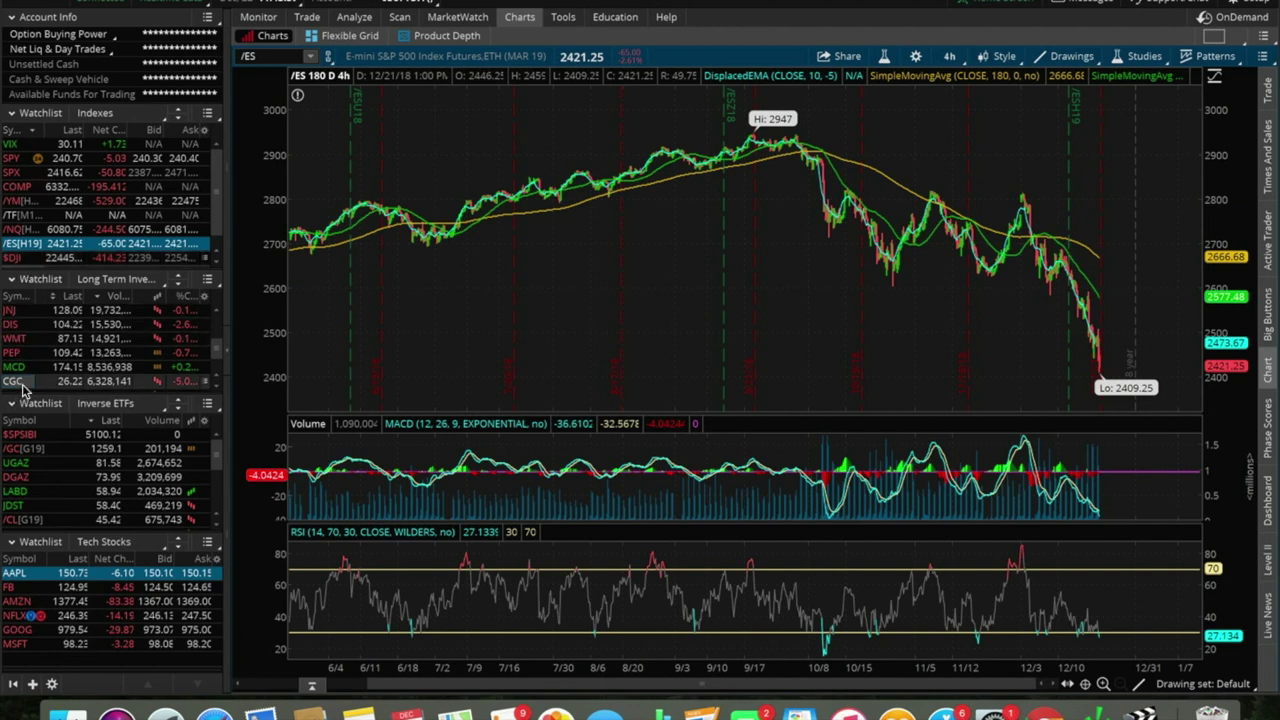
scroll(22, 388, "up", 5)
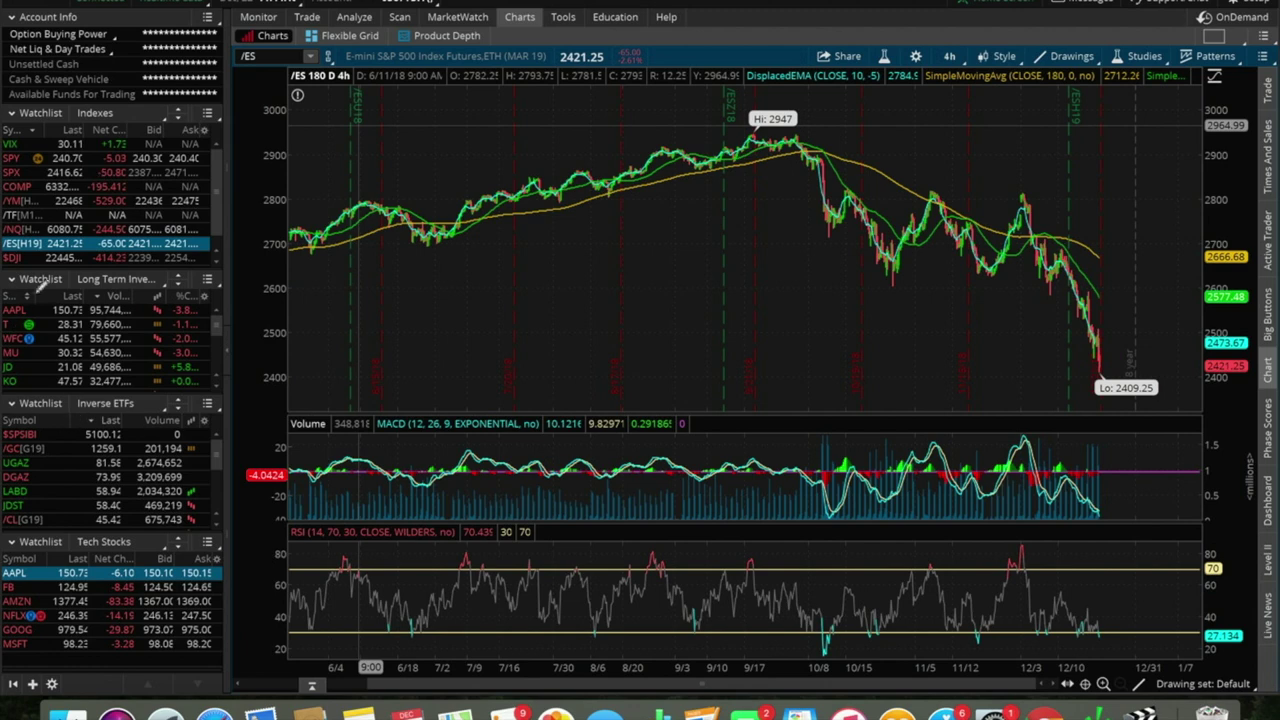
Switch the Long Term Investments list to the personal Penny Stocks 2 watchlist.
left_click(118, 282)
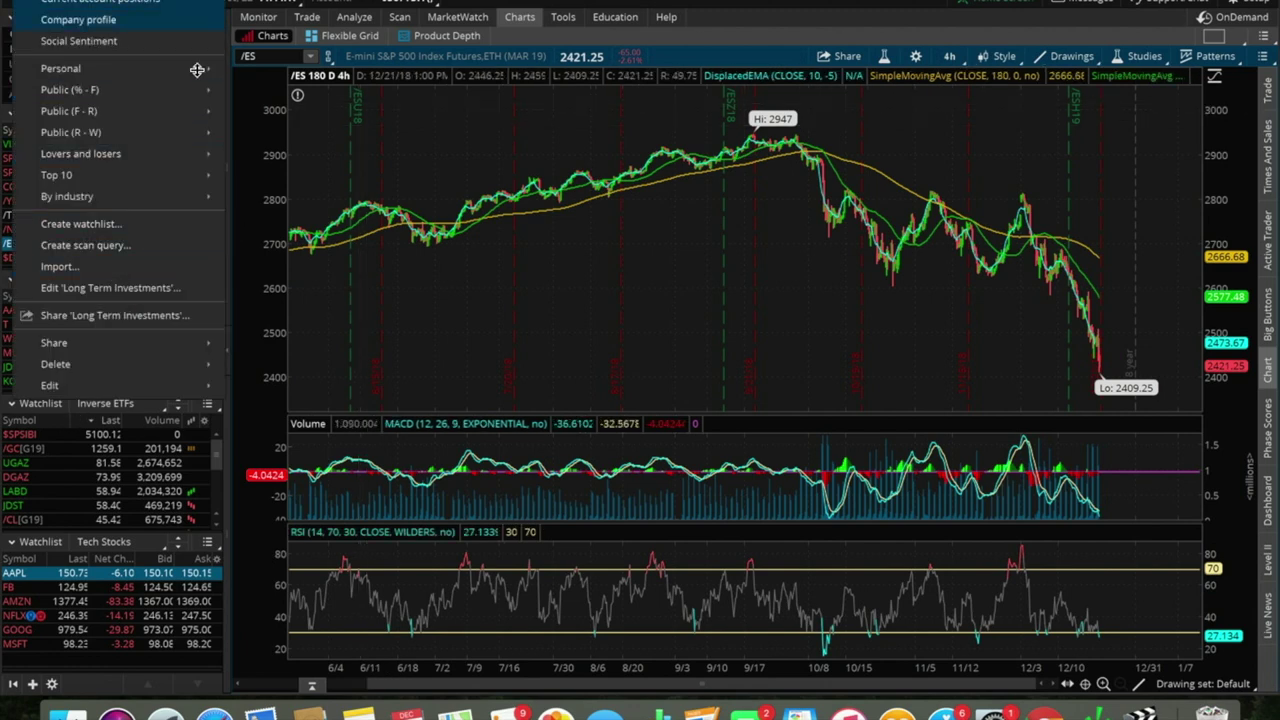
mouse_move(110, 68)
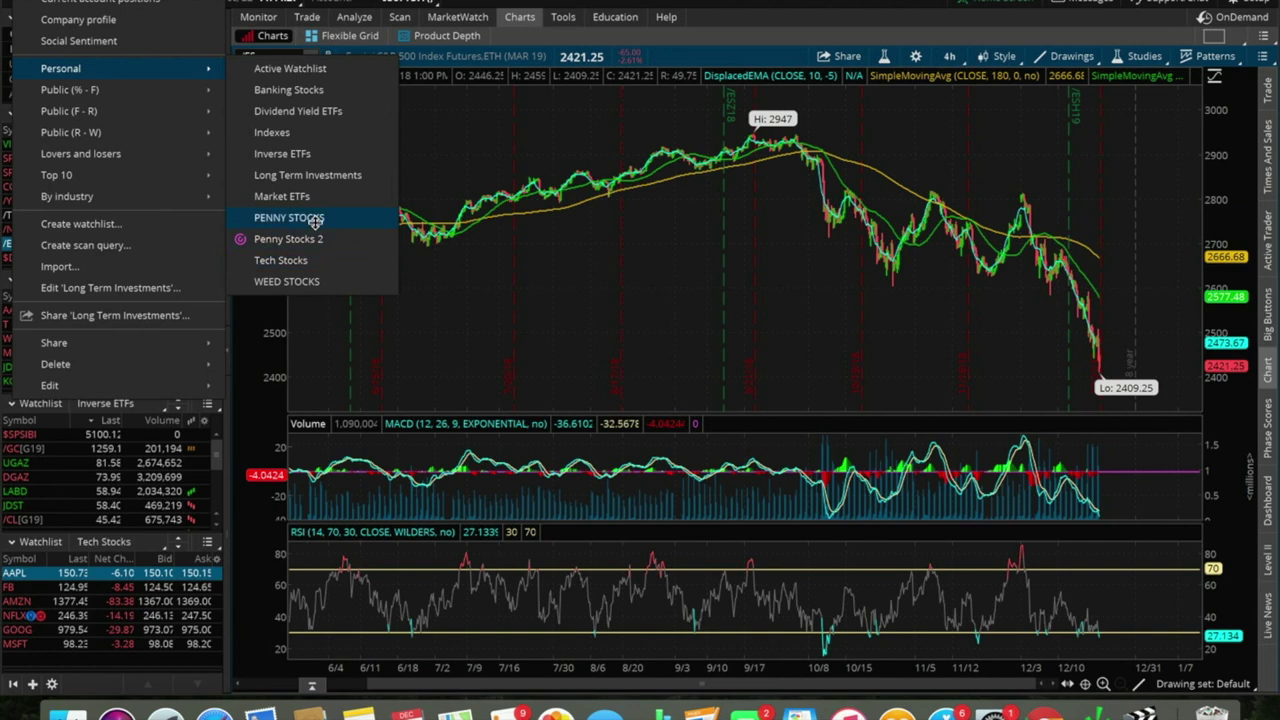
left_click(285, 239)
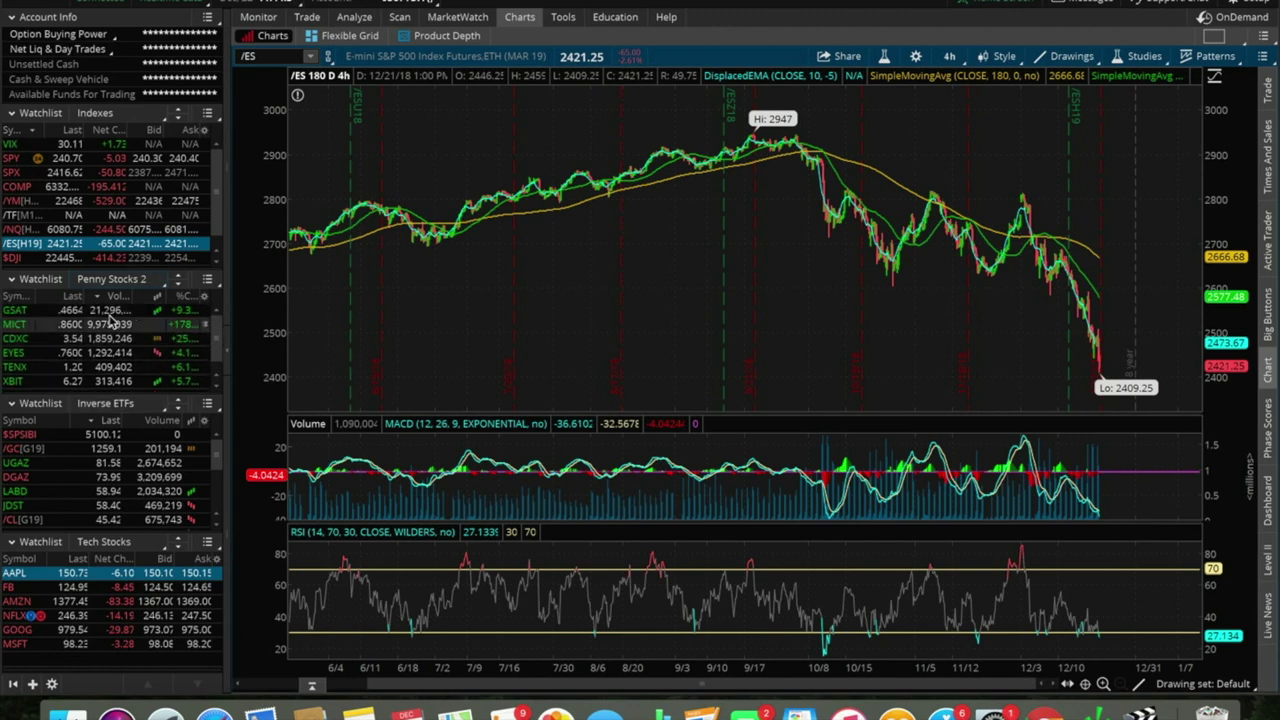
View the charts of GSAT, MICT, CDXC, EYES, TENX and XBIT from the Penny Stocks 2 watchlist.
left_click(28, 310)
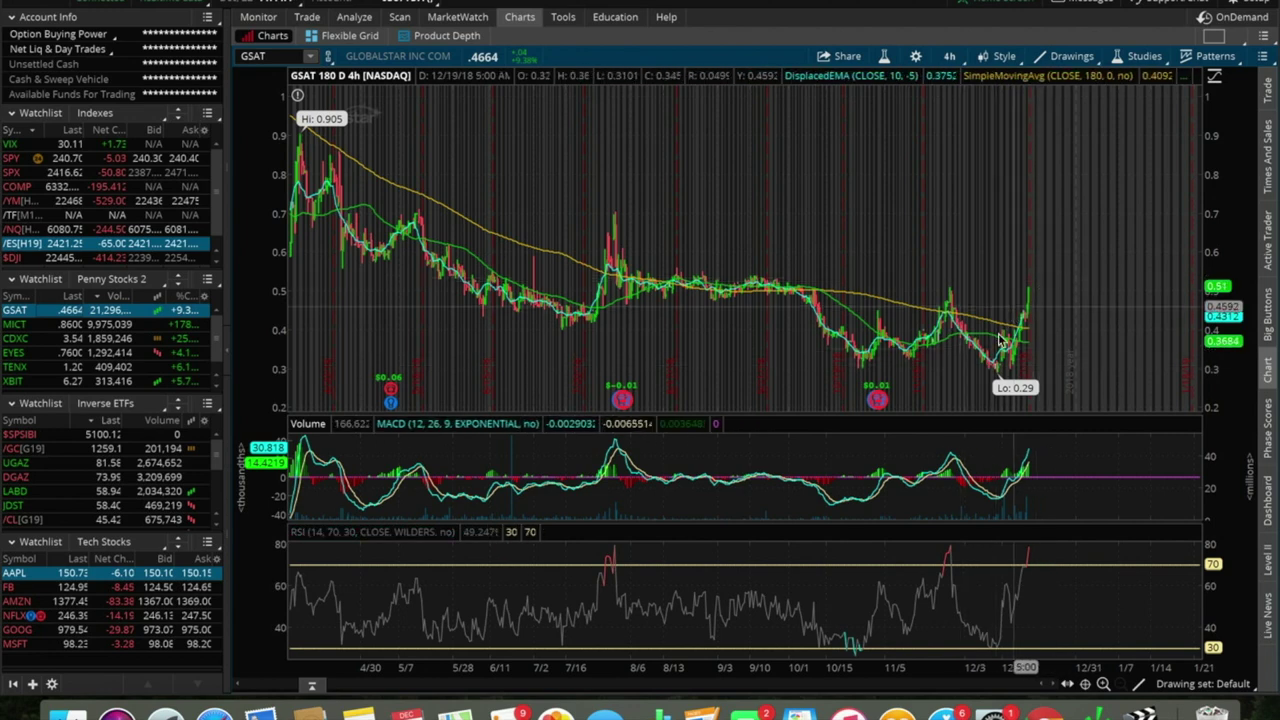
left_click(14, 326)
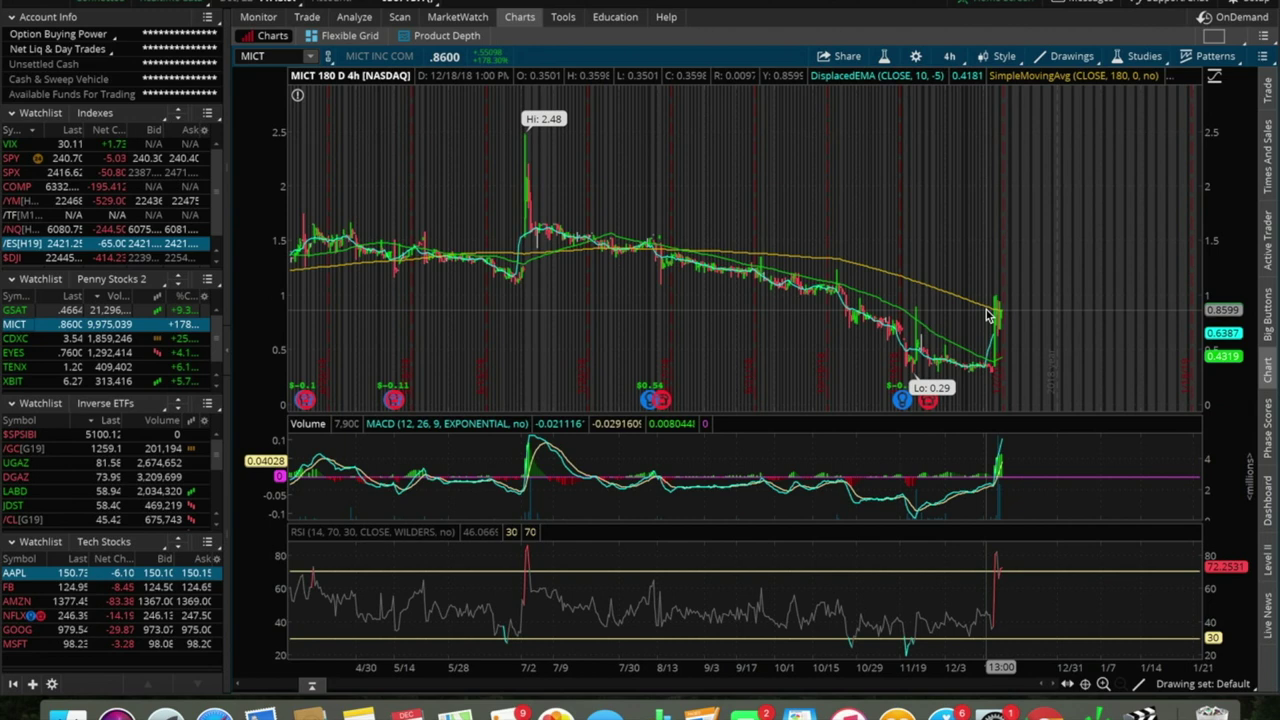
left_click(15, 340)
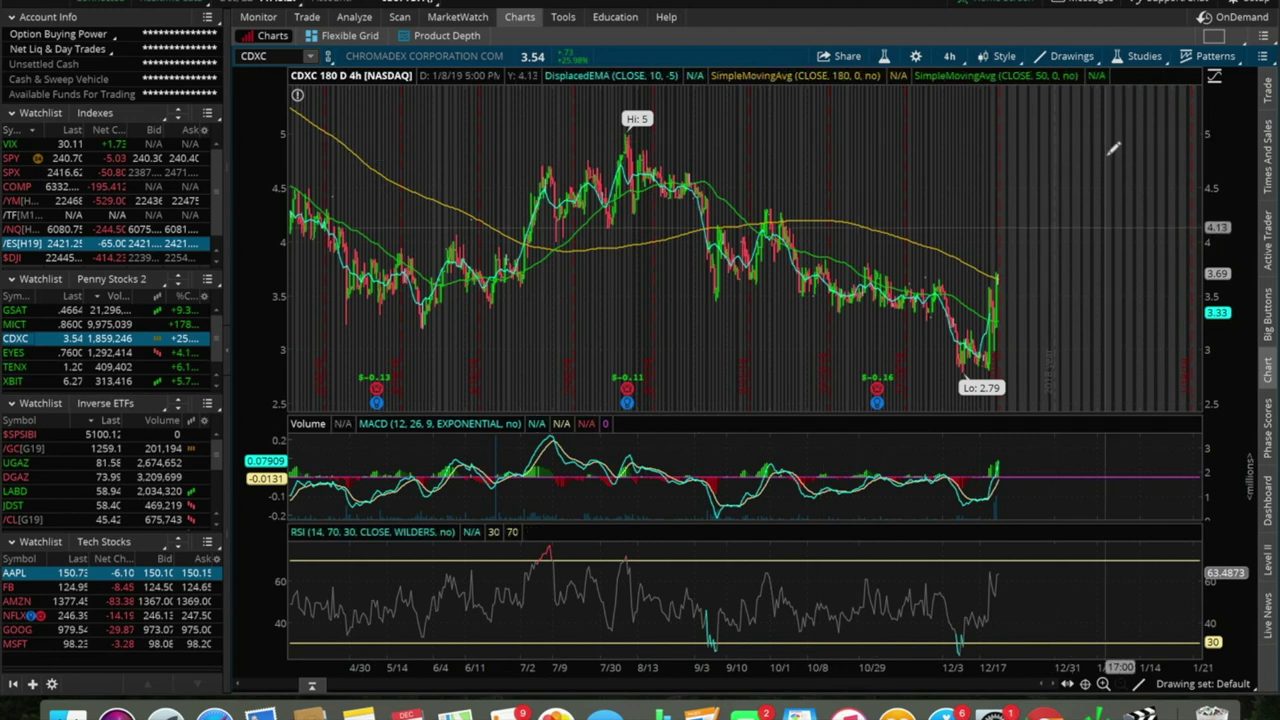
left_click(15, 352)
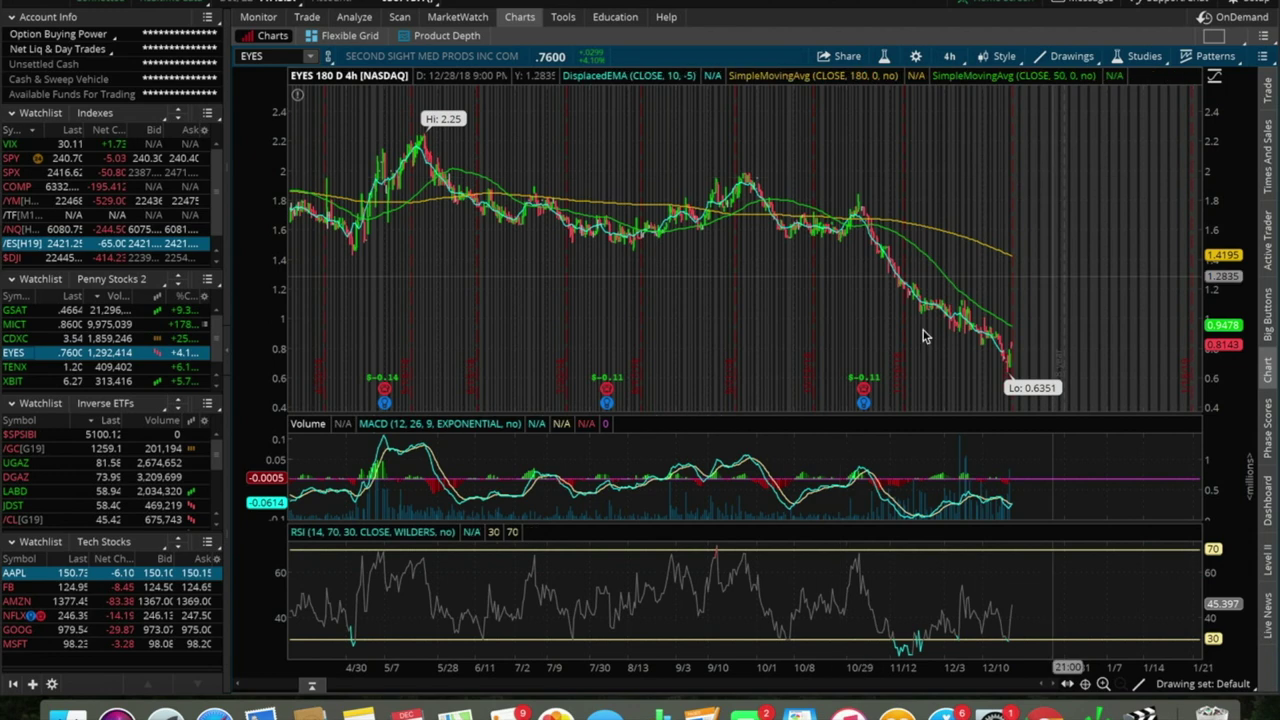
left_click(10, 369)
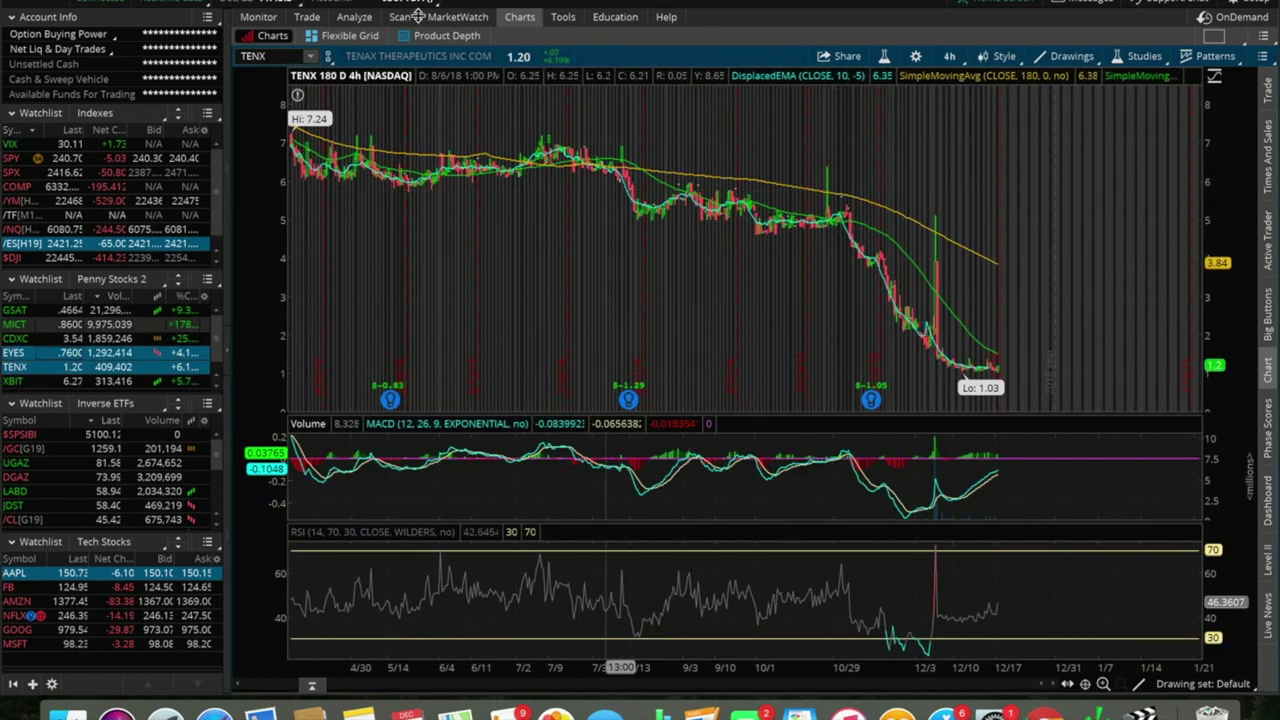
left_click(14, 382)
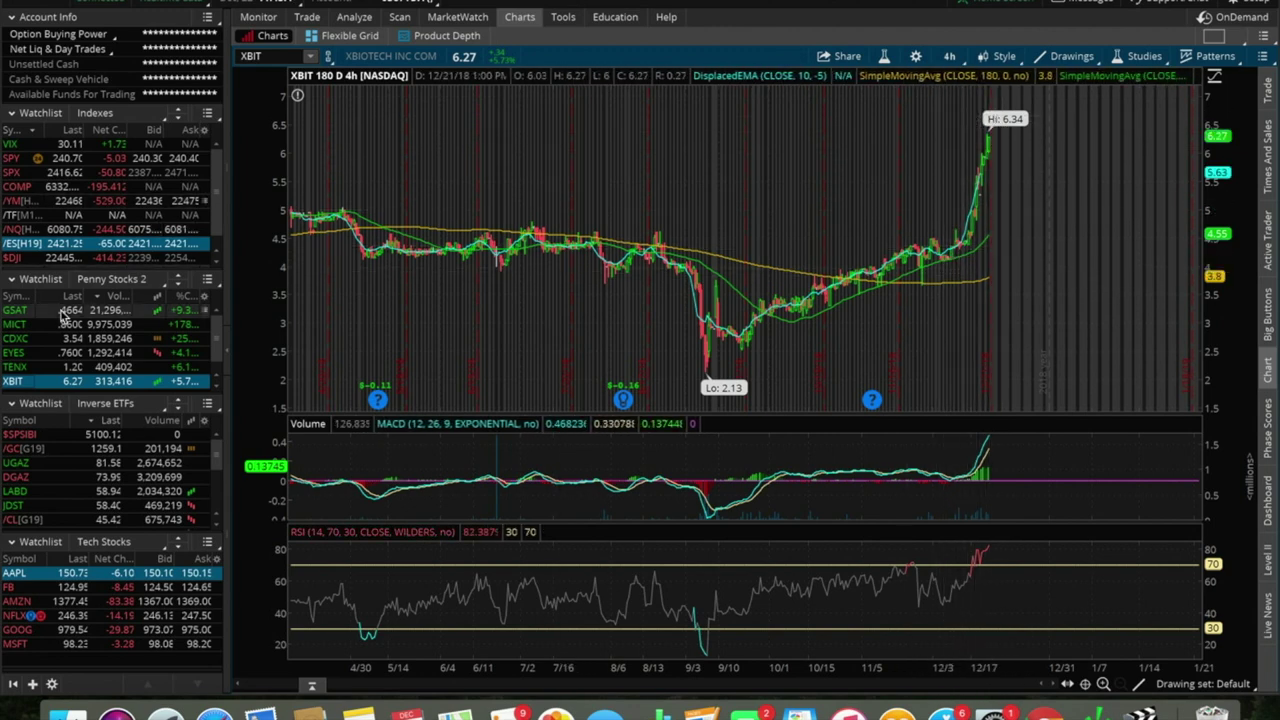
Replace the Penny Stocks 2 list with the personal WEED STOCKS watchlist and look through its symbols.
left_click(130, 279)
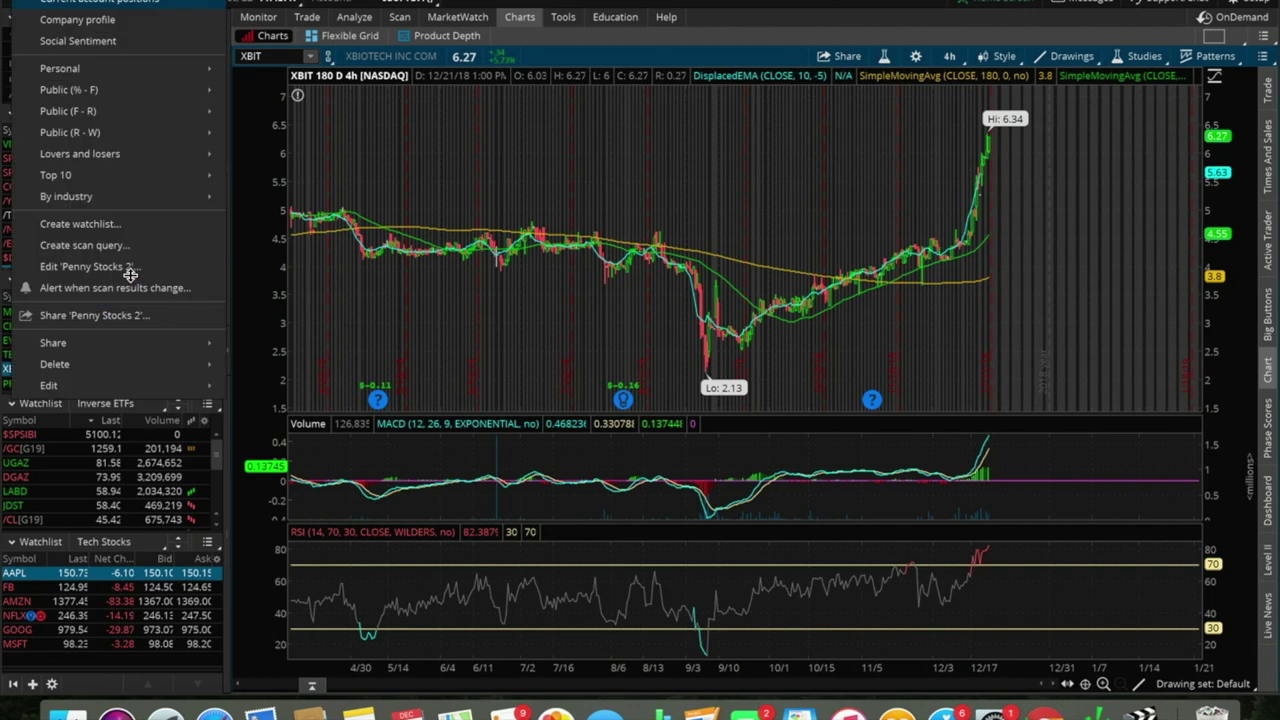
mouse_move(123, 65)
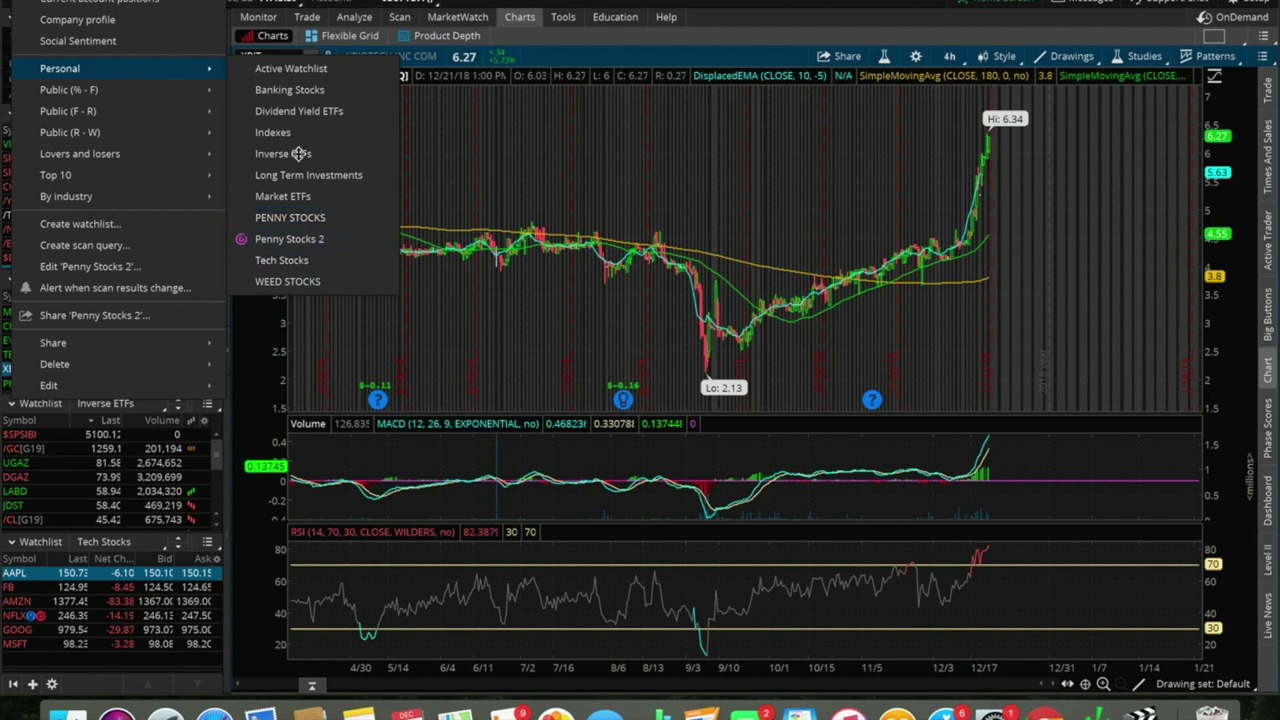
left_click(284, 282)
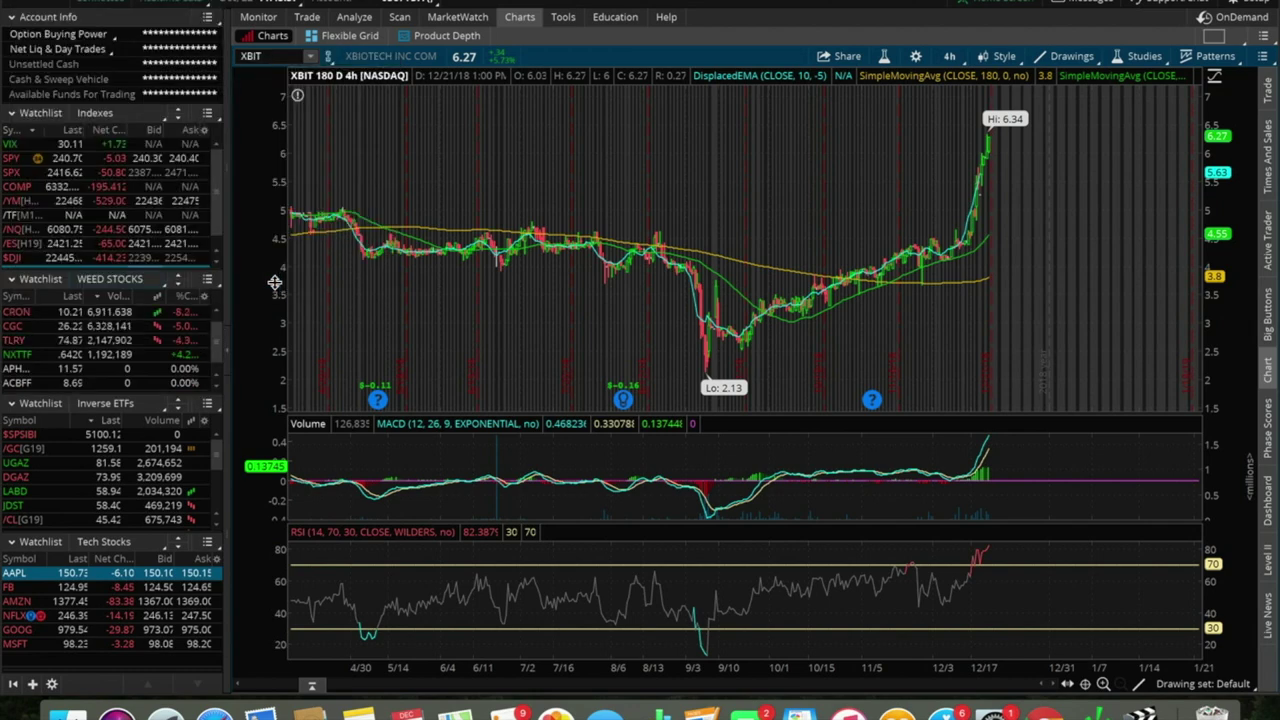
scroll(40, 340, "up", 2)
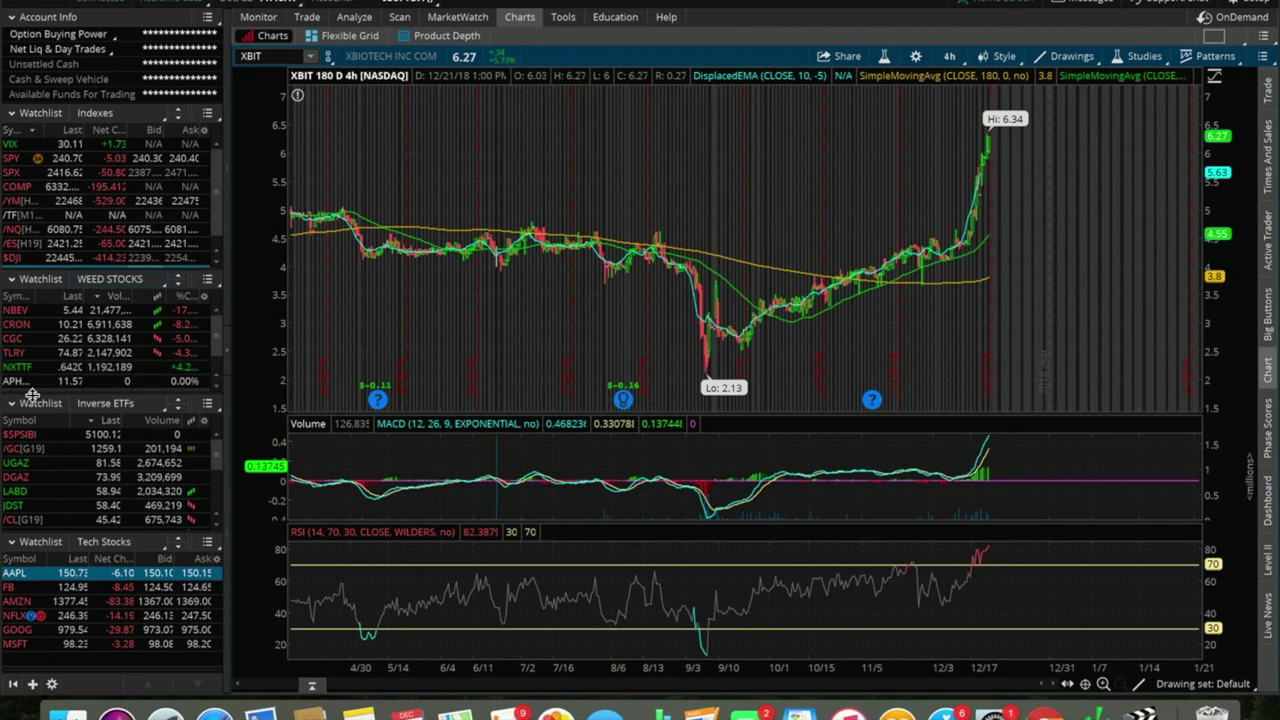
Switch the WEED STOCKS list to the personal Tech Stocks watchlist.
scroll(85, 343, "down", 2)
scroll(85, 343, "up", 2)
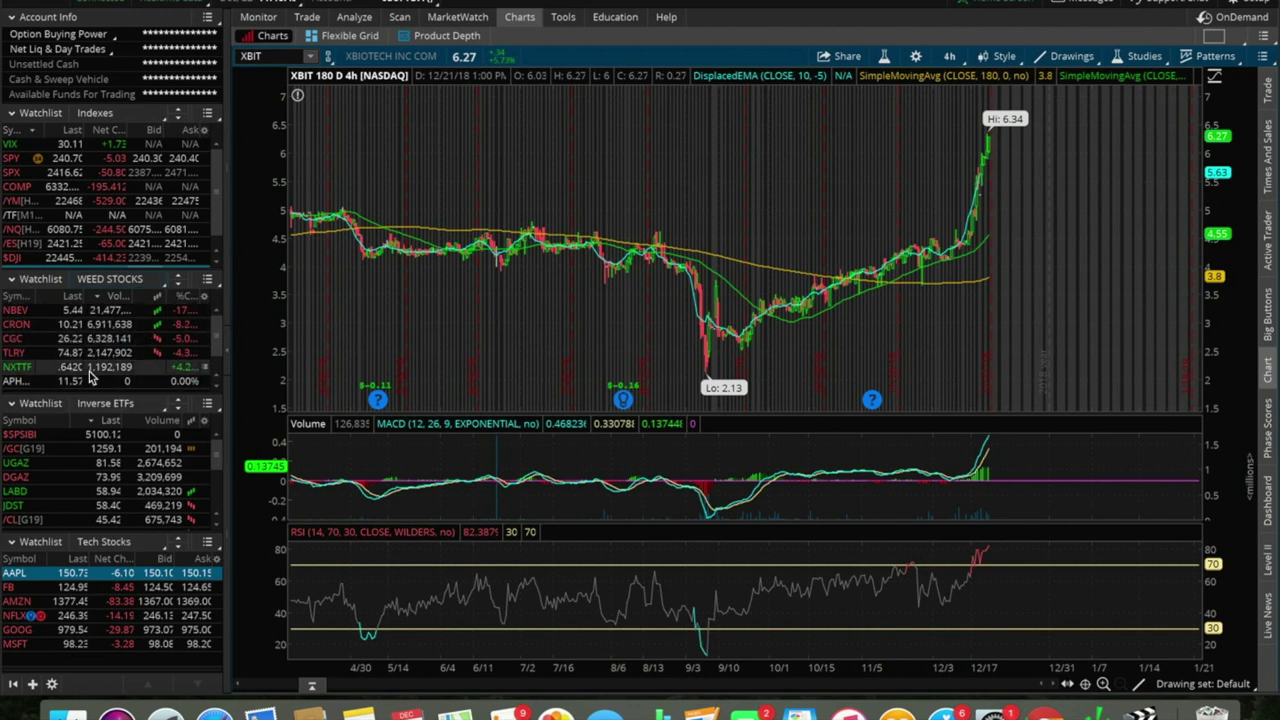
left_click(100, 283)
mouse_move(75, 68)
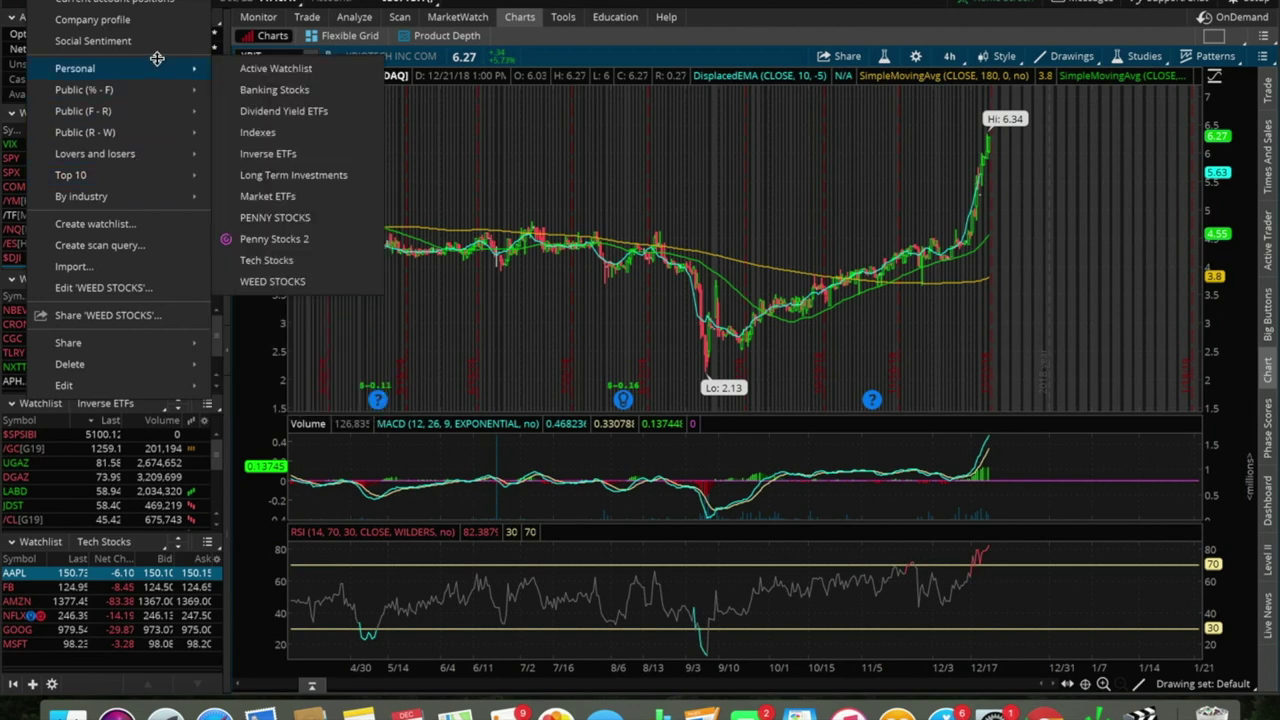
left_click(300, 259)
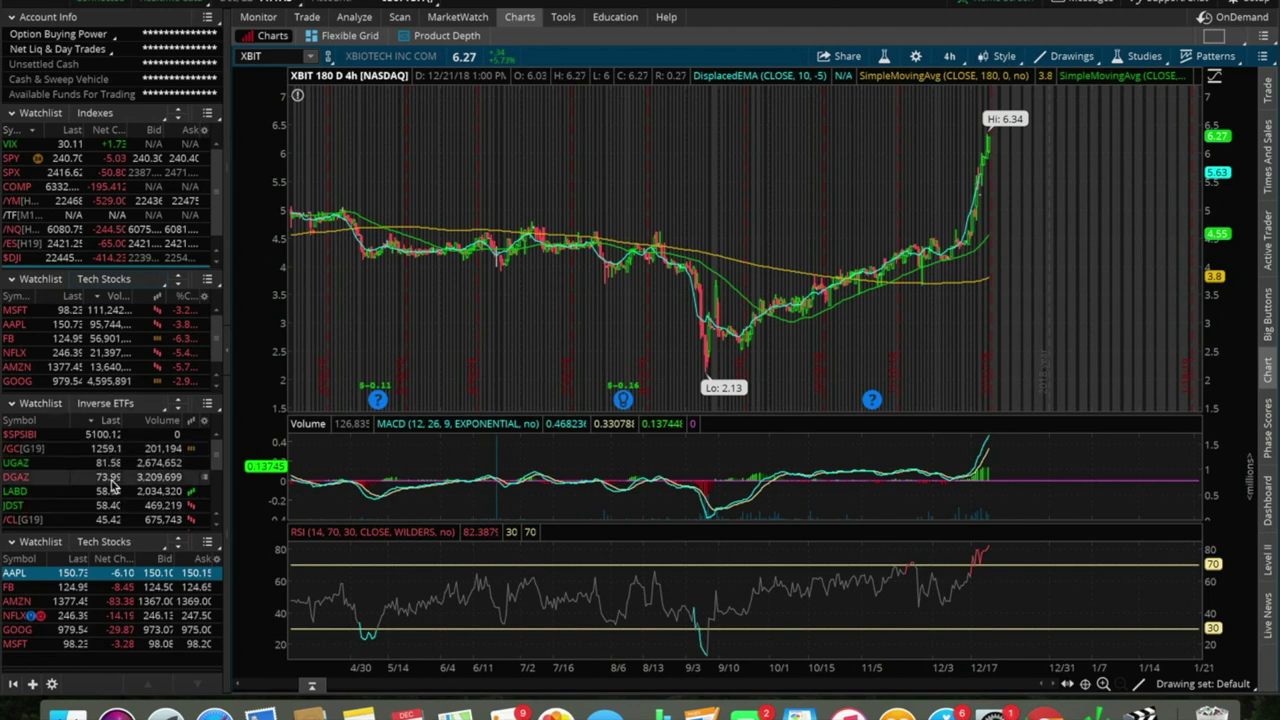
Look through the symbols in the Inverse ETFs watchlist.
scroll(113, 485, "down", 3)
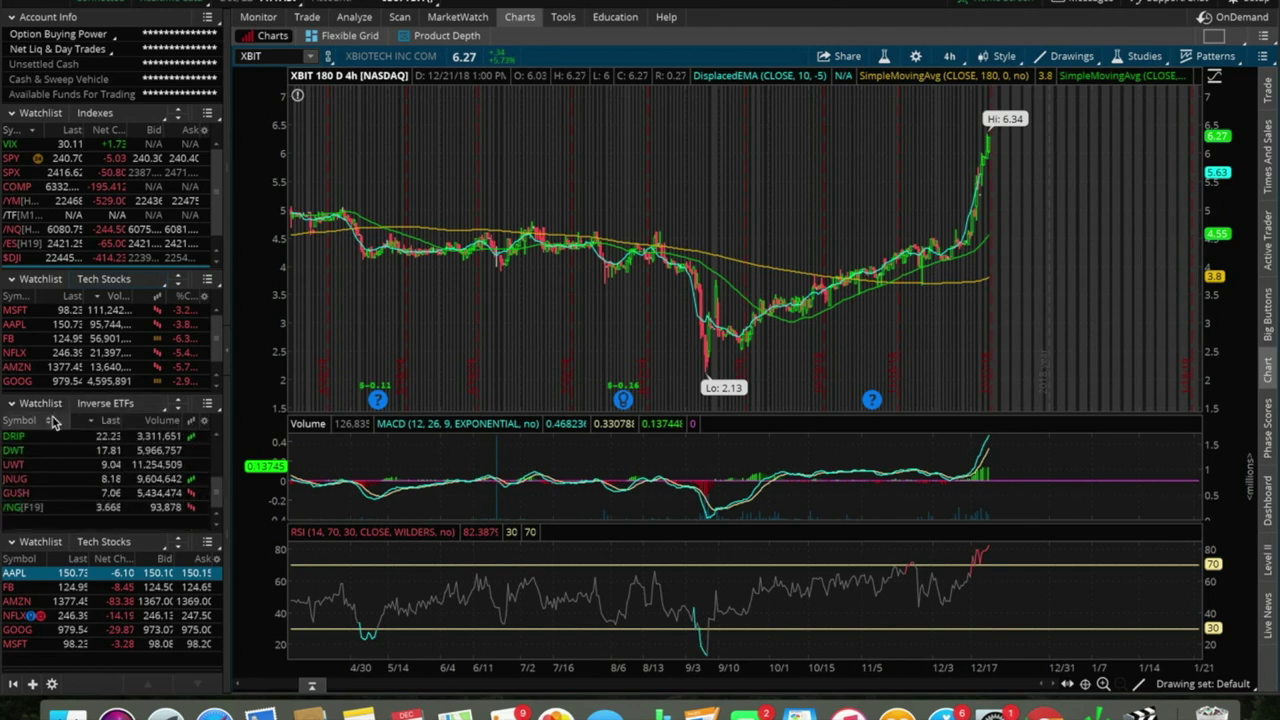
scroll(53, 422, "up", 3)
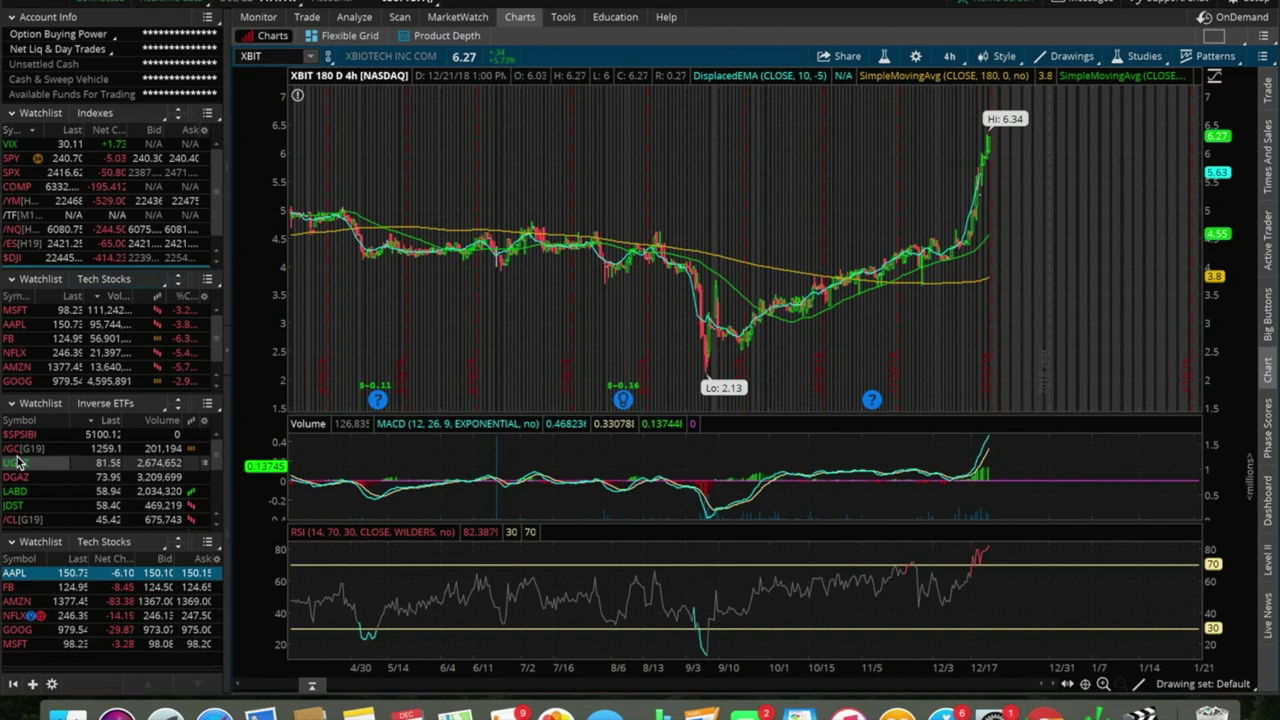
scroll(18, 462, "down", 3)
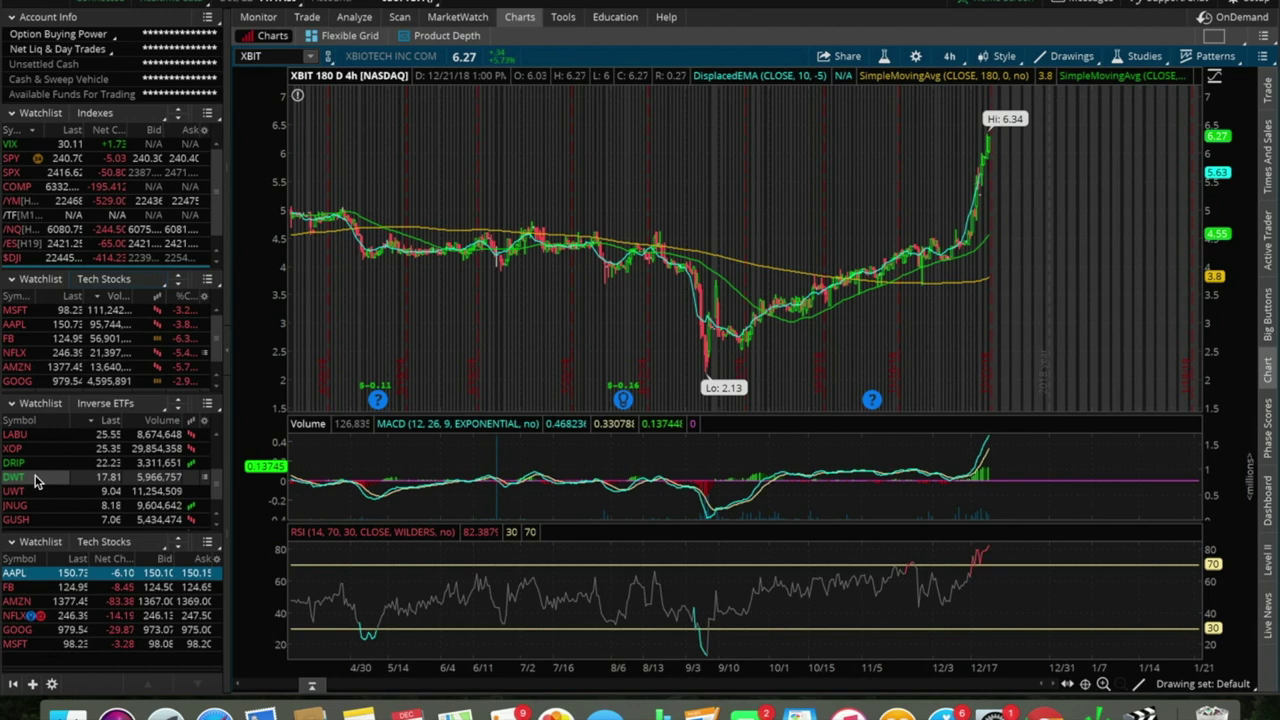
scroll(35, 481, "down", 3)
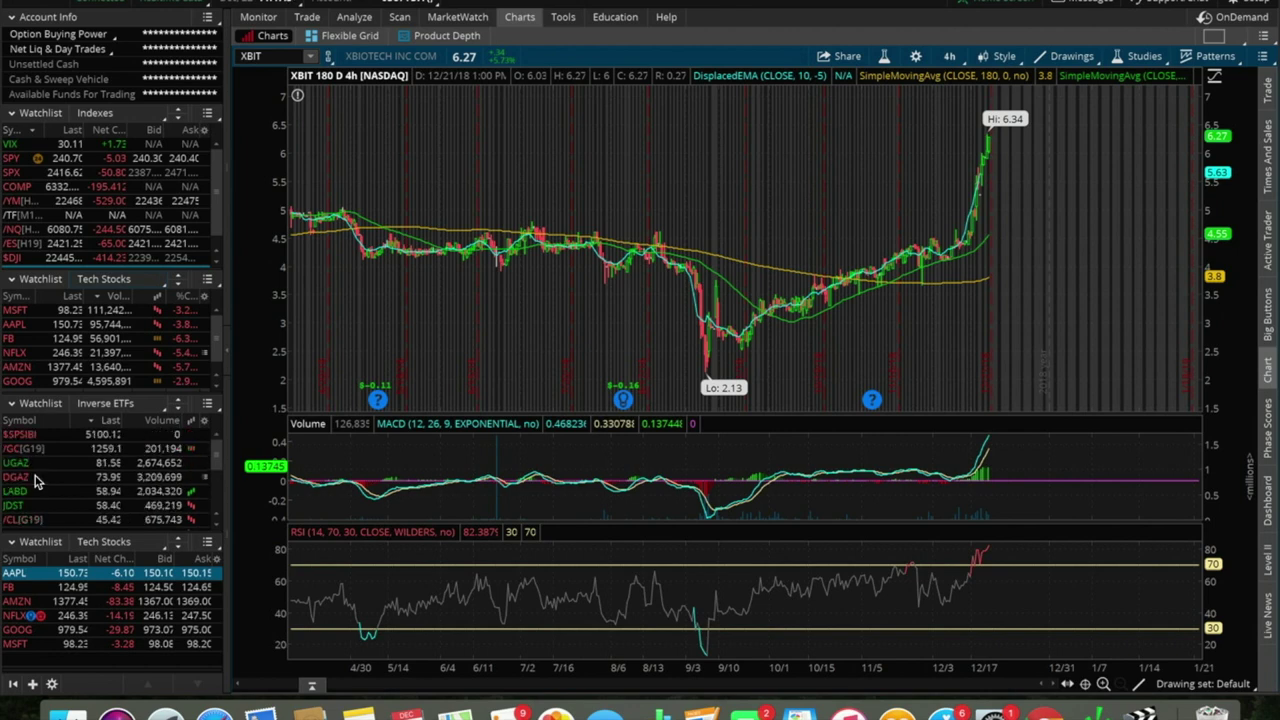